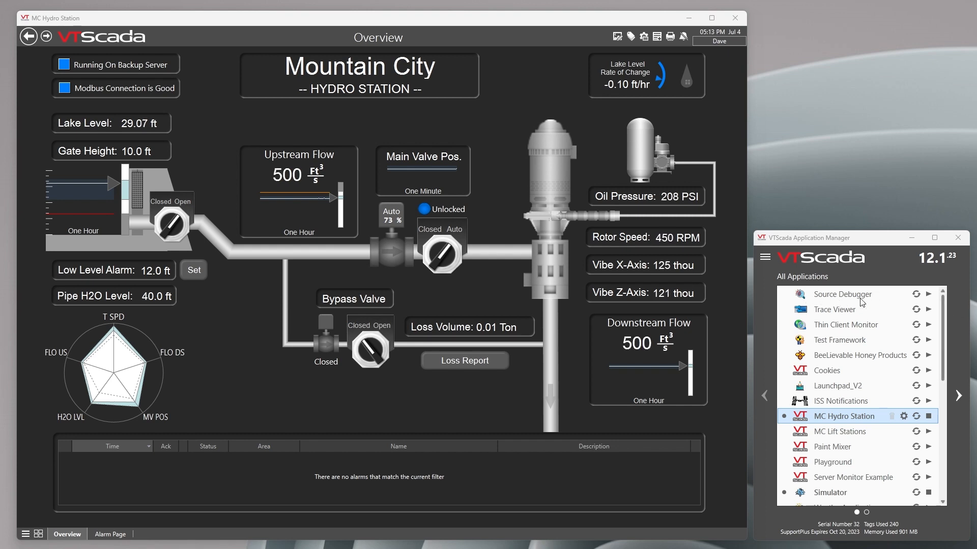
Browse the existing applications in C:\VTScada\ through the advanced Find existing option of the Add Application Wizard, and cancel the wizard
{"action": "left_click", "coordinate": [763, 258]}
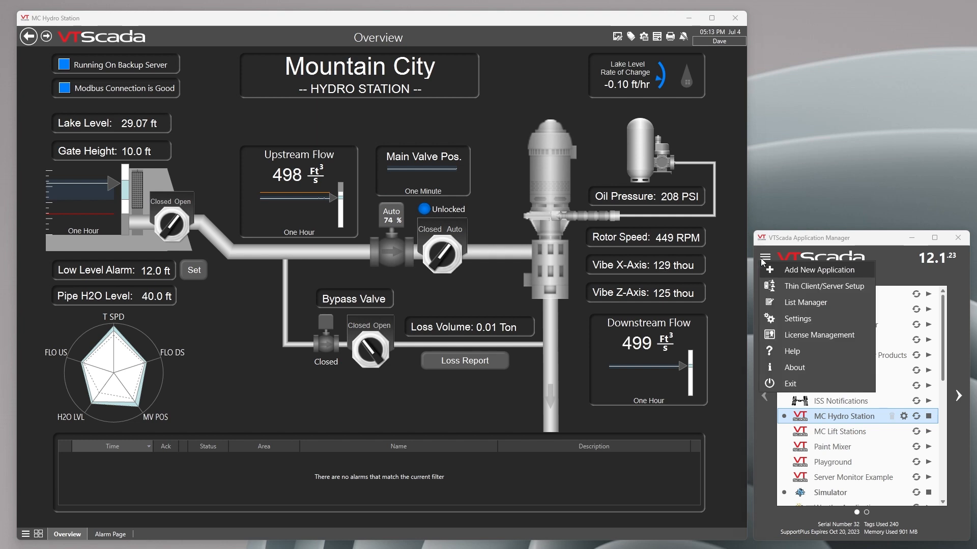
{"action": "left_click", "coordinate": [796, 275]}
{"action": "left_click", "coordinate": [271, 258]}
{"action": "left_click", "coordinate": [473, 393]}
{"action": "left_click", "coordinate": [264, 253]}
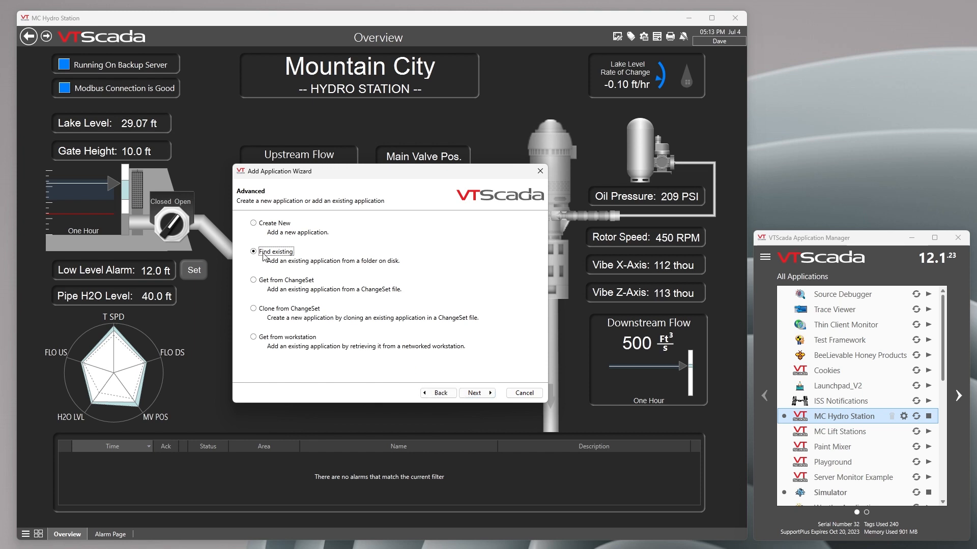
{"action": "left_click", "coordinate": [477, 394]}
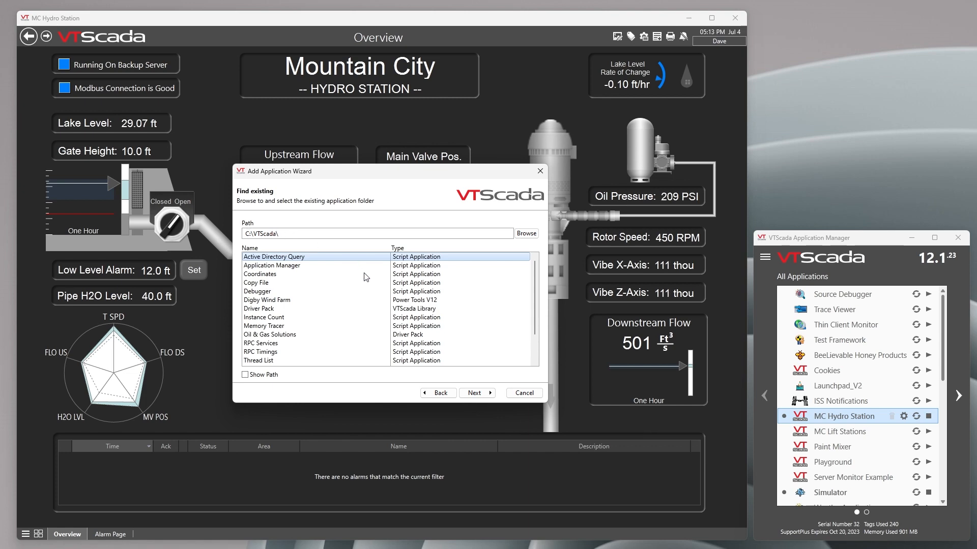
{"action": "left_click", "coordinate": [516, 394]}
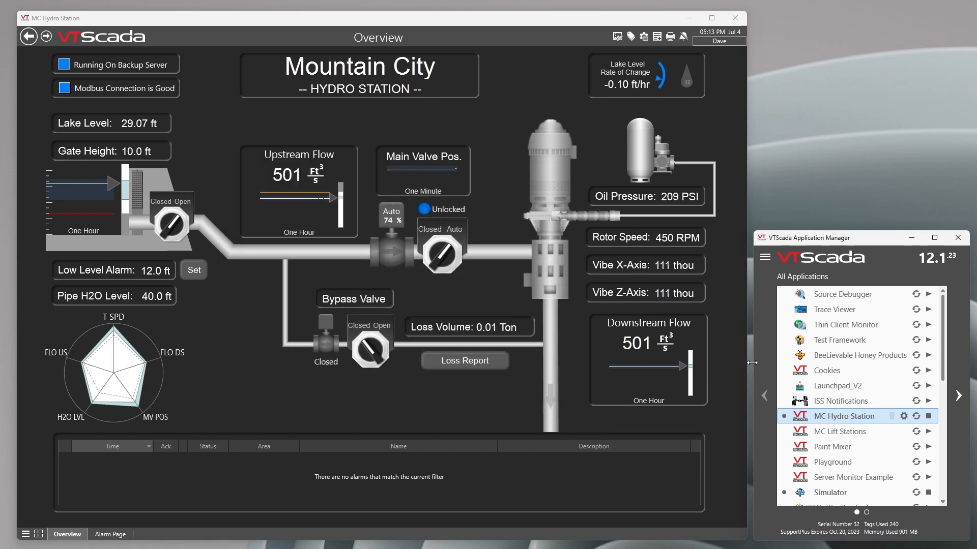
Start the Source Debugger and pick the MC Hydro Station window as the application to debug
{"action": "left_click", "coordinate": [927, 296]}
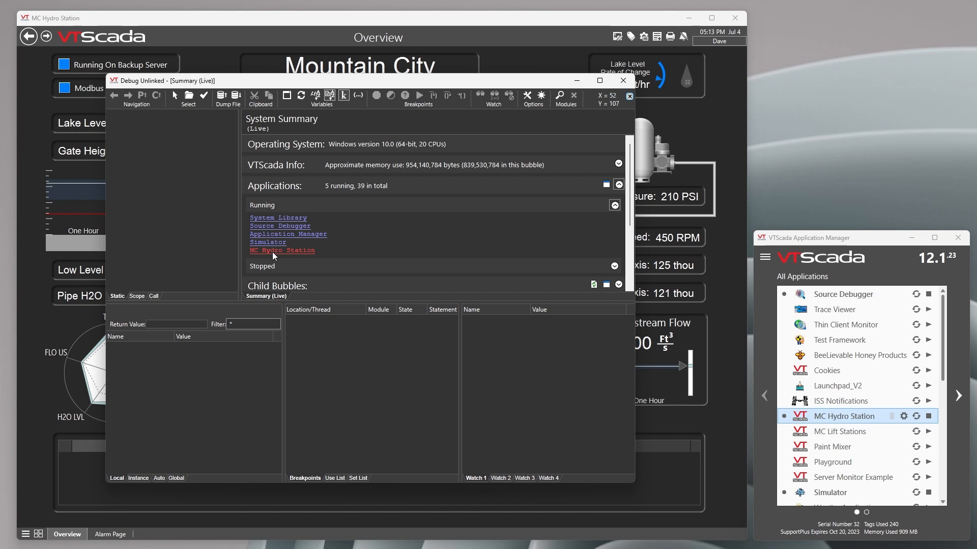
{"action": "left_click", "coordinate": [174, 96]}
{"action": "left_click", "coordinate": [29, 246]}
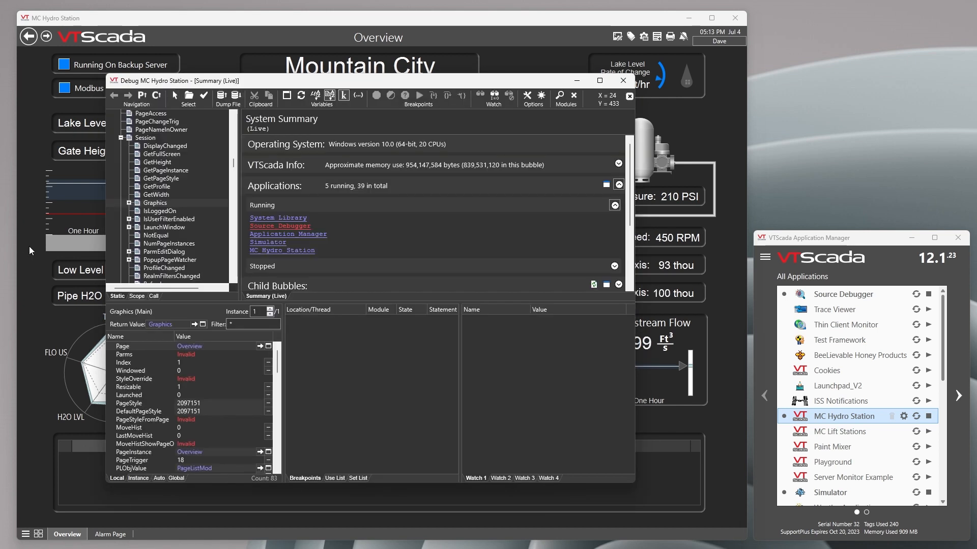
Collapse the Session and DisplayManager branches in the debugger's module tree
{"action": "left_click", "coordinate": [121, 137]}
{"action": "scroll", "coordinate": [124, 167], "scroll_direction": "up", "scroll_amount": 5}
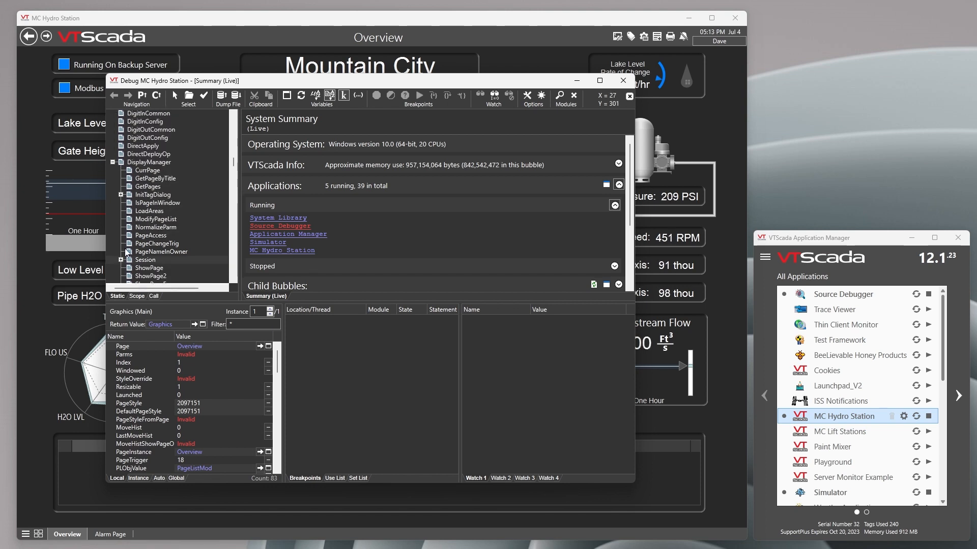
{"action": "left_click", "coordinate": [112, 162]}
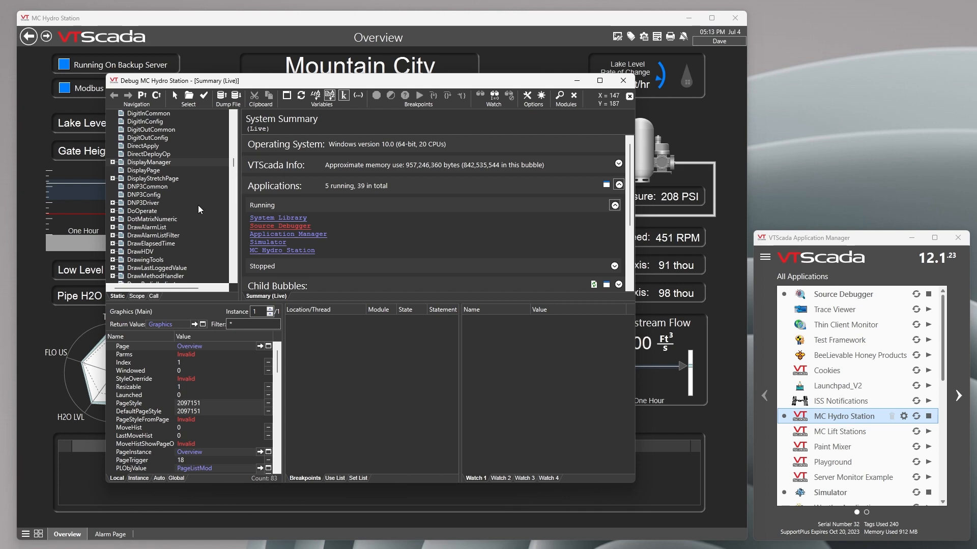
Review the MC Hydro Station tags and their types in the Tag Browser, and close it
{"action": "left_click", "coordinate": [630, 36]}
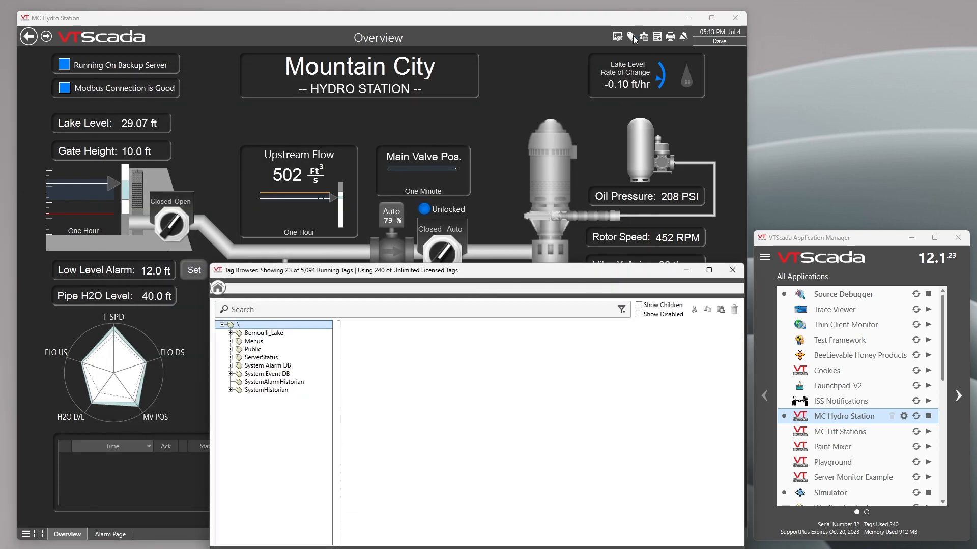
{"action": "left_click_drag", "start_coordinate": [534, 305], "coordinate": [454, 101]}
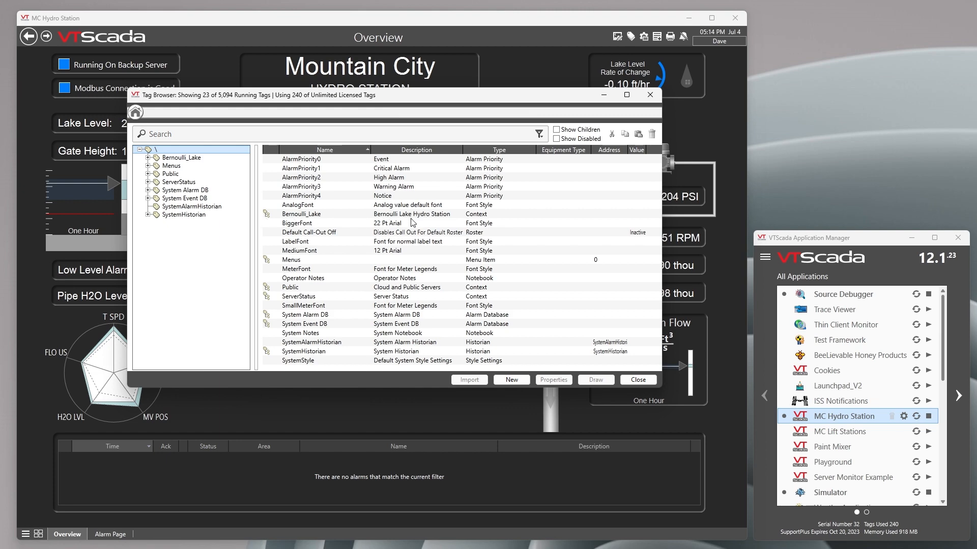
{"action": "left_click", "coordinate": [650, 95]}
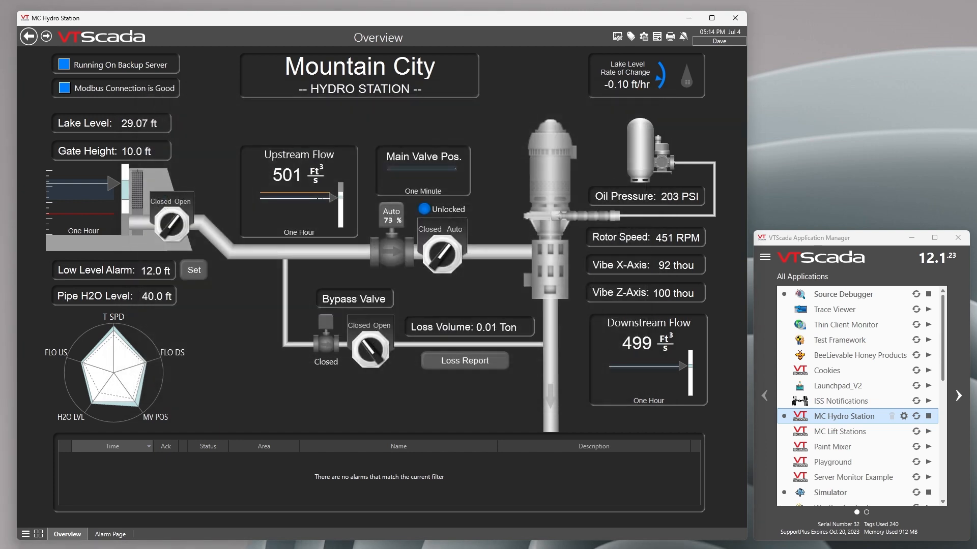
Return to the Source Debugger, select the ContextTag module and switch to instance 3, Bernoulli_Lake
{"action": "key", "text": "alt+Tab"}
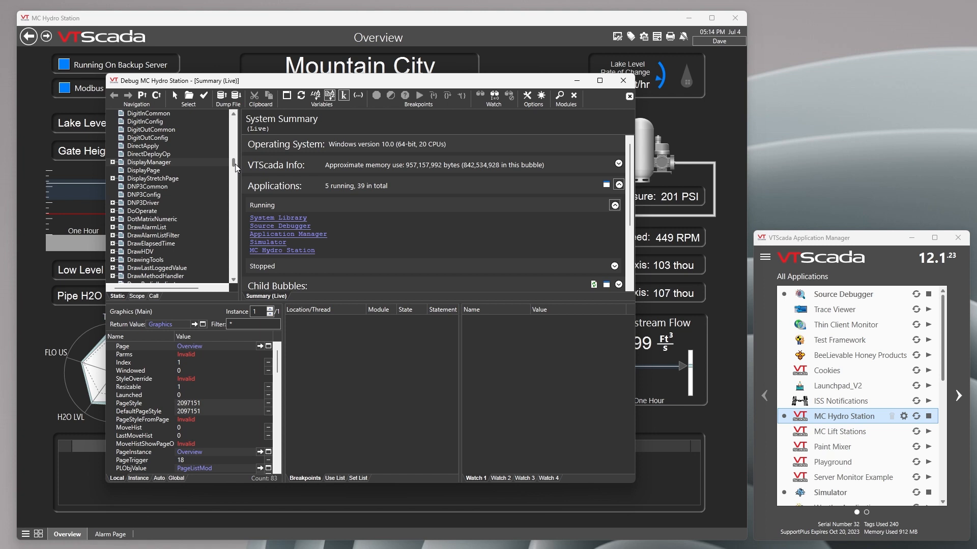
{"action": "left_click_drag", "start_coordinate": [236, 168], "coordinate": [237, 156]}
{"action": "scroll", "coordinate": [162, 184], "scroll_direction": "down", "scroll_amount": 3}
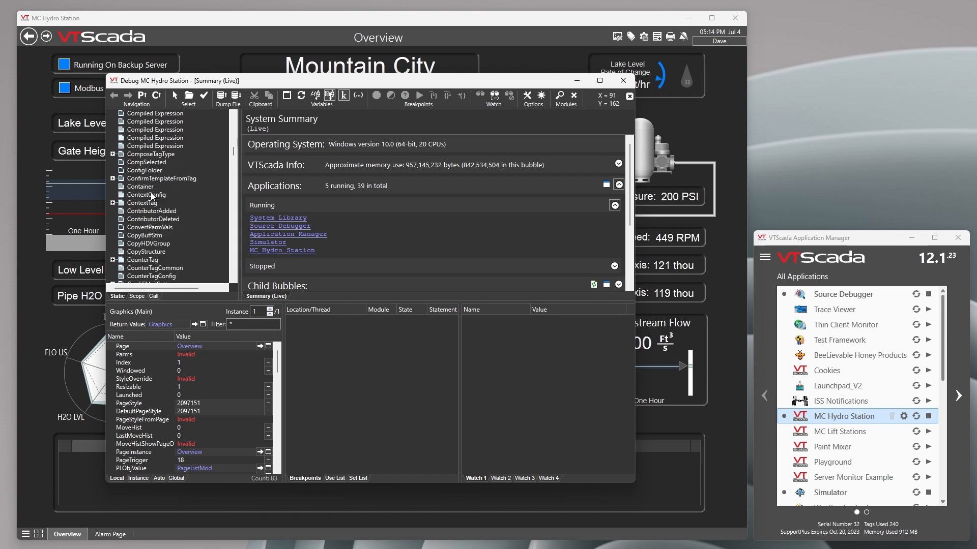
{"action": "left_click", "coordinate": [142, 203]}
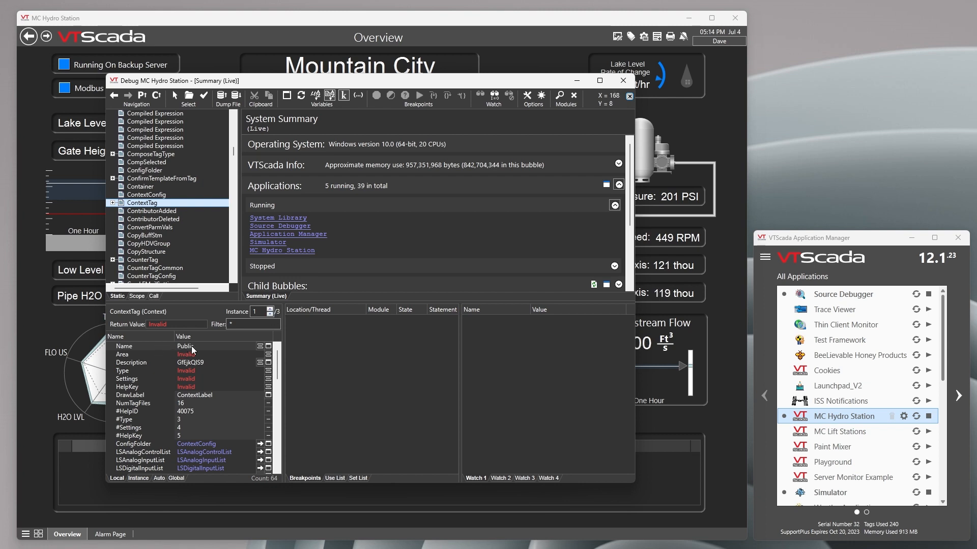
{"action": "left_click", "coordinate": [271, 309]}
{"action": "left_click", "coordinate": [271, 309]}
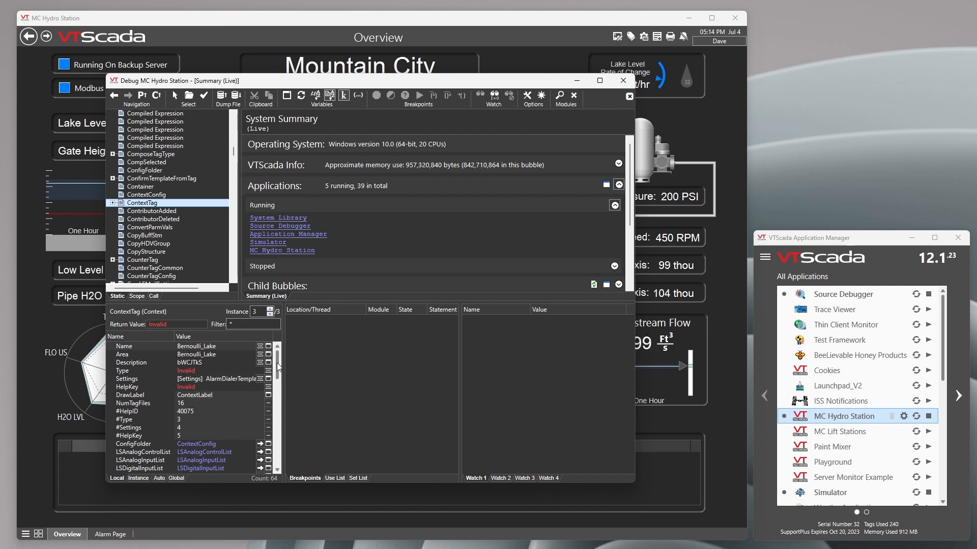
Open the *AlarmStateStats structure in its own window, place it beside the MC Hydro Station window and minimize the debugger
{"action": "scroll", "coordinate": [279, 367], "scroll_direction": "down", "scroll_amount": 1}
{"action": "left_click_drag", "start_coordinate": [279, 367], "coordinate": [277, 457]}
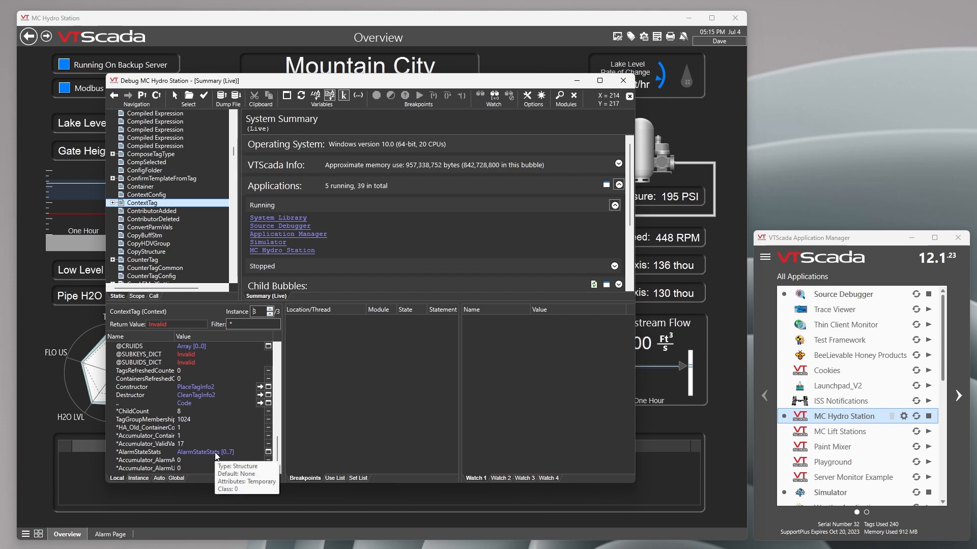
{"action": "left_click", "coordinate": [268, 452]}
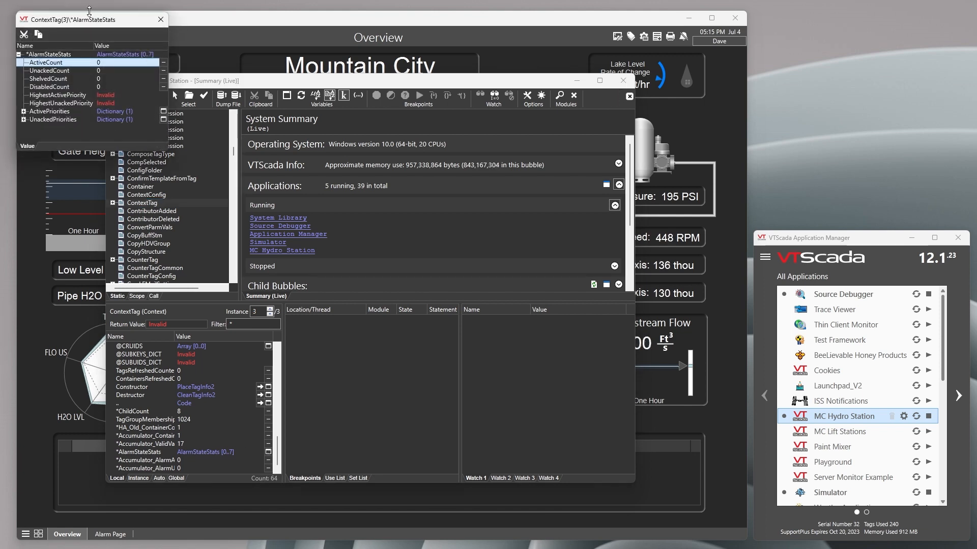
{"action": "left_click_drag", "start_coordinate": [93, 21], "coordinate": [854, 55]}
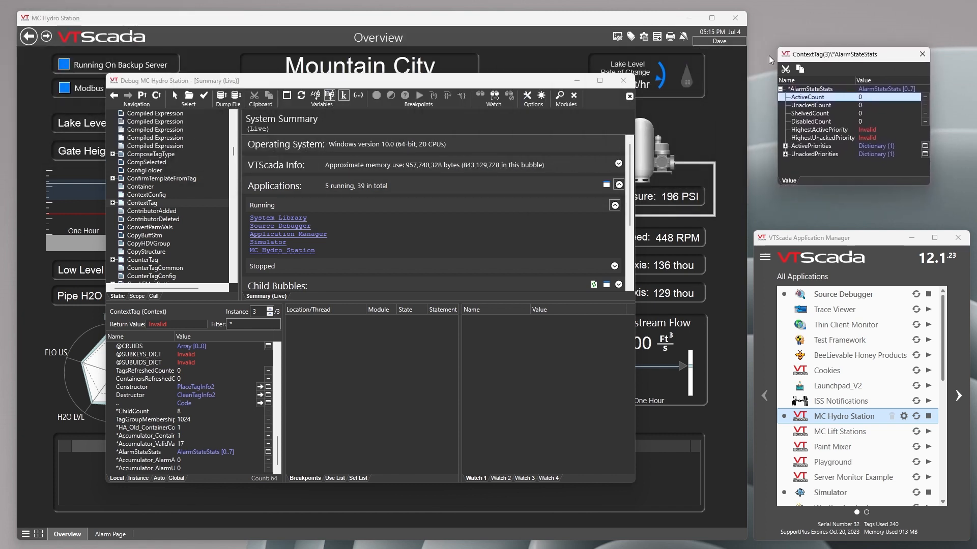
{"action": "left_click", "coordinate": [575, 82]}
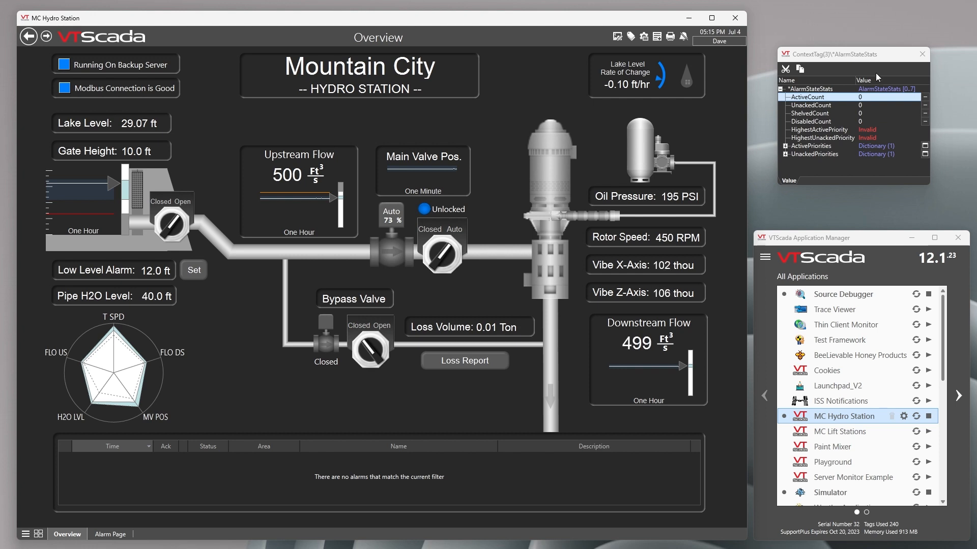
Set the lake's low level alarm setpoint to 40 ft on the Overview page and close the update dialog
{"action": "mouse_move", "coordinate": [857, 102]}
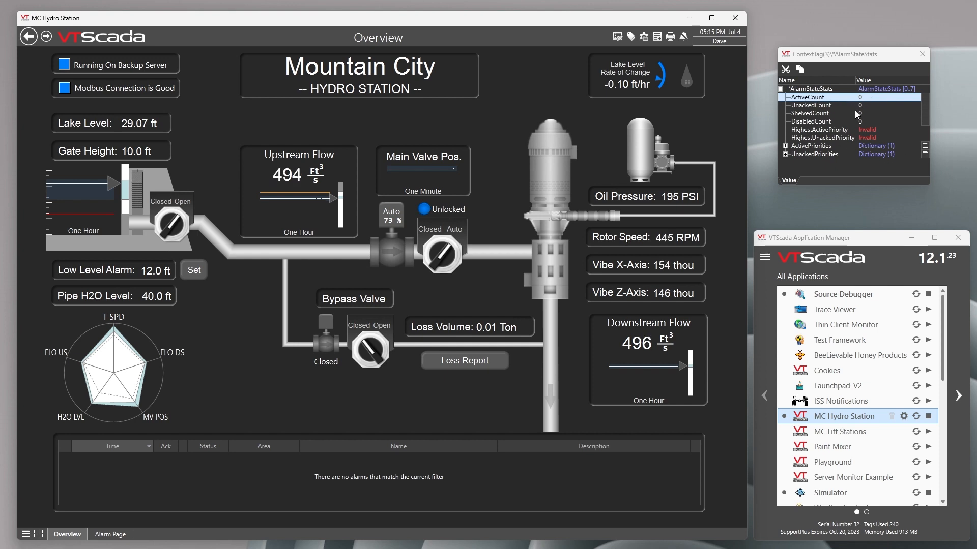
{"action": "left_click", "coordinate": [201, 270]}
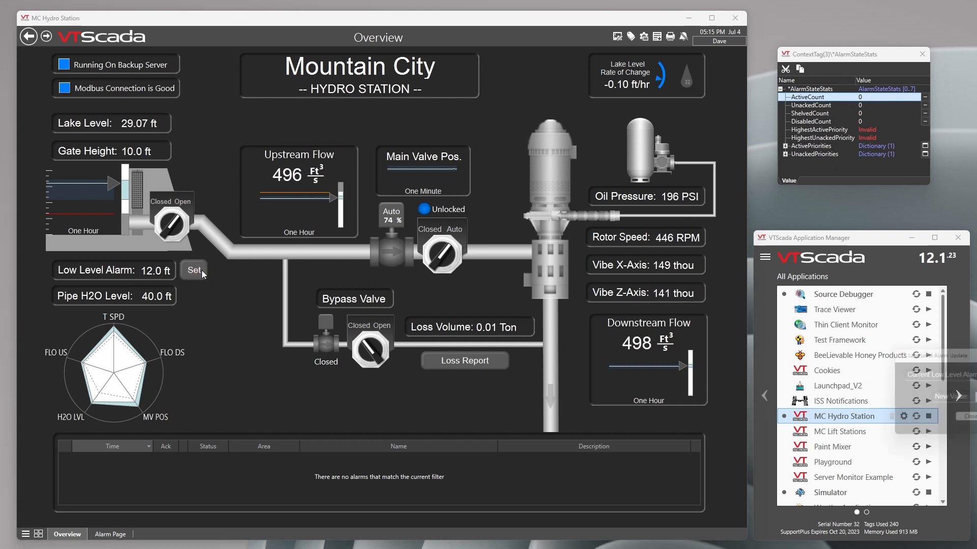
{"action": "left_click_drag", "start_coordinate": [960, 362], "coordinate": [427, 254]}
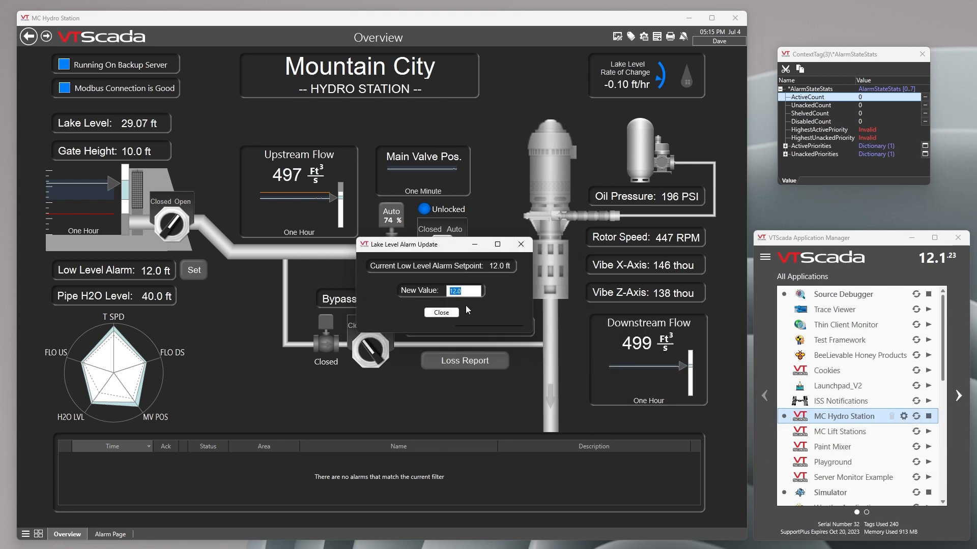
{"action": "type", "text": "40"}
{"action": "left_click", "coordinate": [441, 313]}
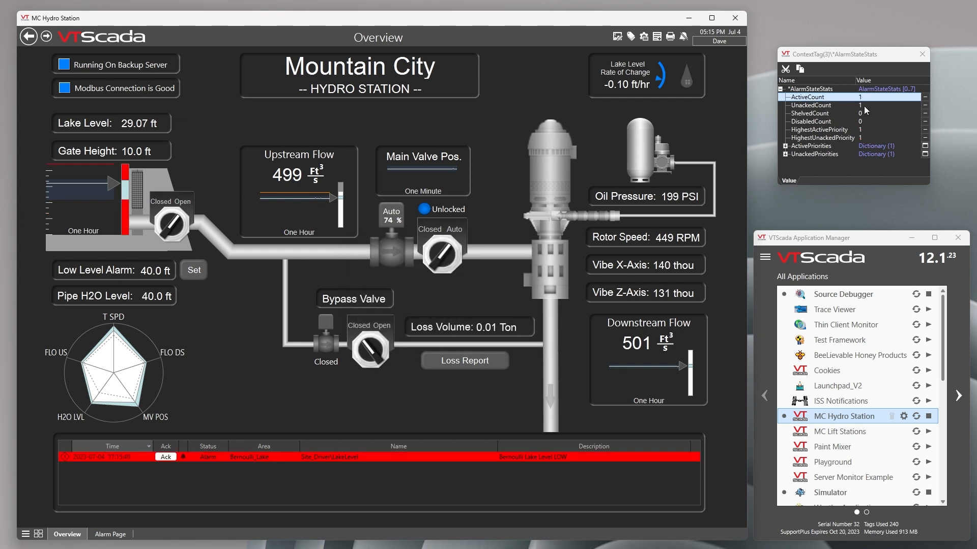
Acknowledge the Bernoulli Lake Level LOW alarm on the Alarm Page and compare the active and unacknowledged alarm lists
{"action": "left_click", "coordinate": [684, 36]}
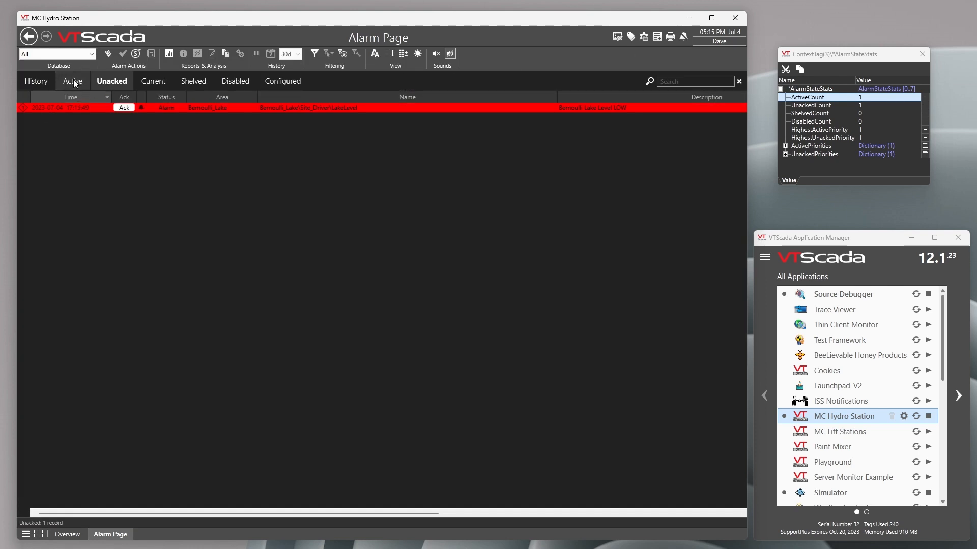
{"action": "left_click", "coordinate": [74, 79]}
{"action": "left_click", "coordinate": [108, 83]}
{"action": "left_click", "coordinate": [121, 109]}
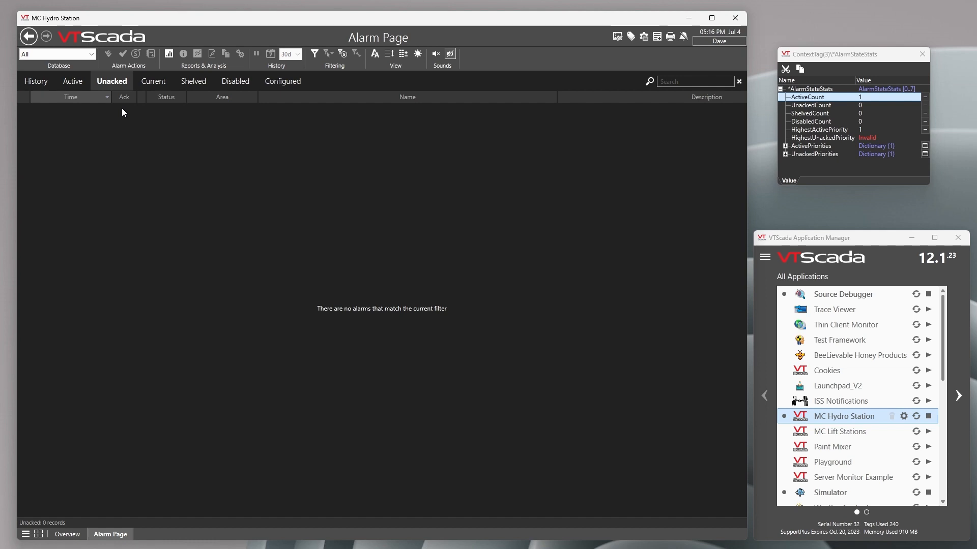
{"action": "left_click", "coordinate": [69, 81]}
{"action": "left_click", "coordinate": [121, 81]}
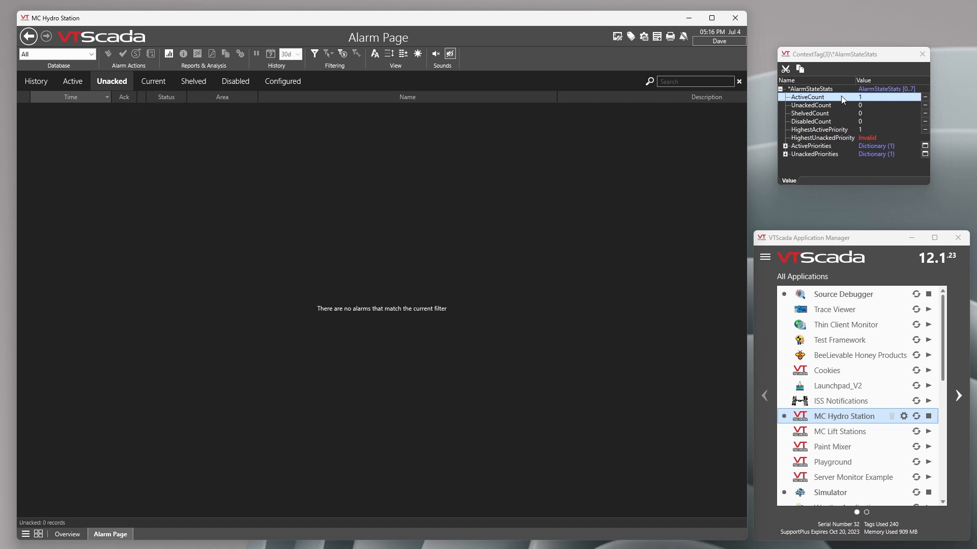
Shelve the active Bernoulli Lake Level LOW alarm for 5 minutes
{"action": "left_click", "coordinate": [72, 73]}
{"action": "right_click", "coordinate": [96, 109]}
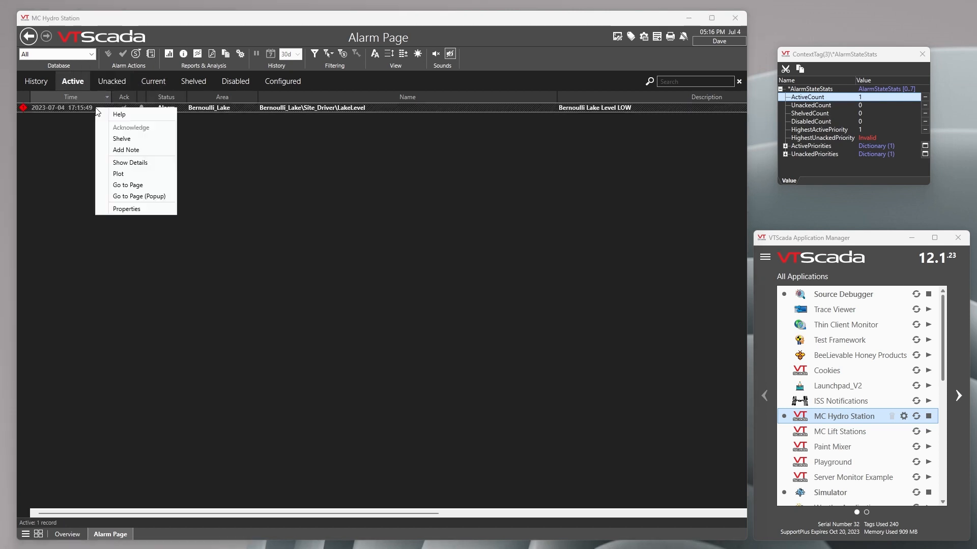
{"action": "left_click", "coordinate": [122, 139]}
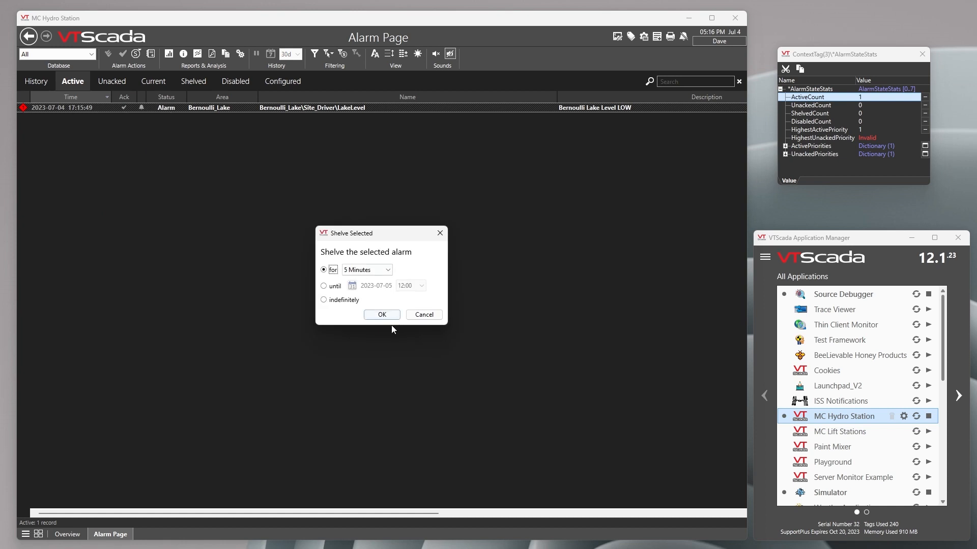
{"action": "left_click", "coordinate": [381, 315]}
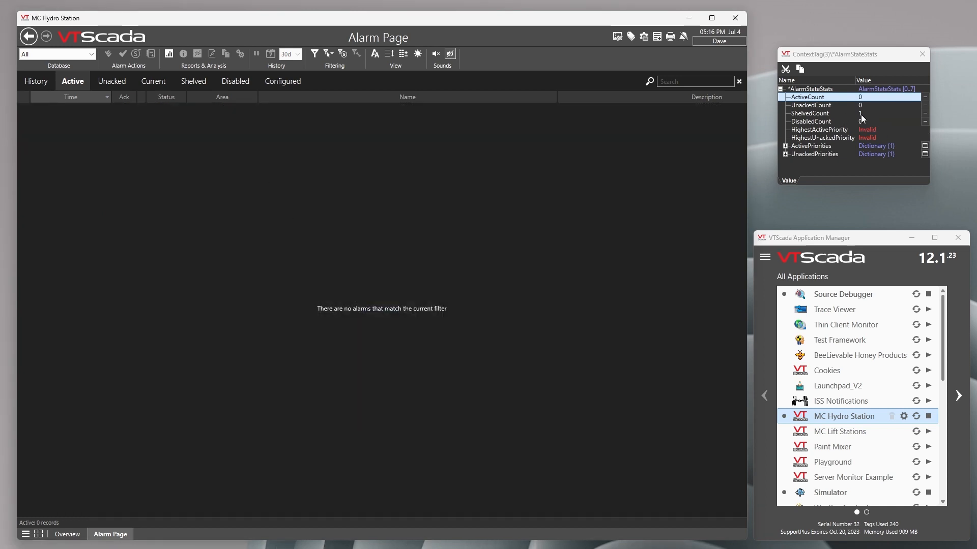
Unshelve the Bernoulli Lake Level LOW alarm and view the active alarms and the alarm history
{"action": "mouse_move", "coordinate": [862, 117]}
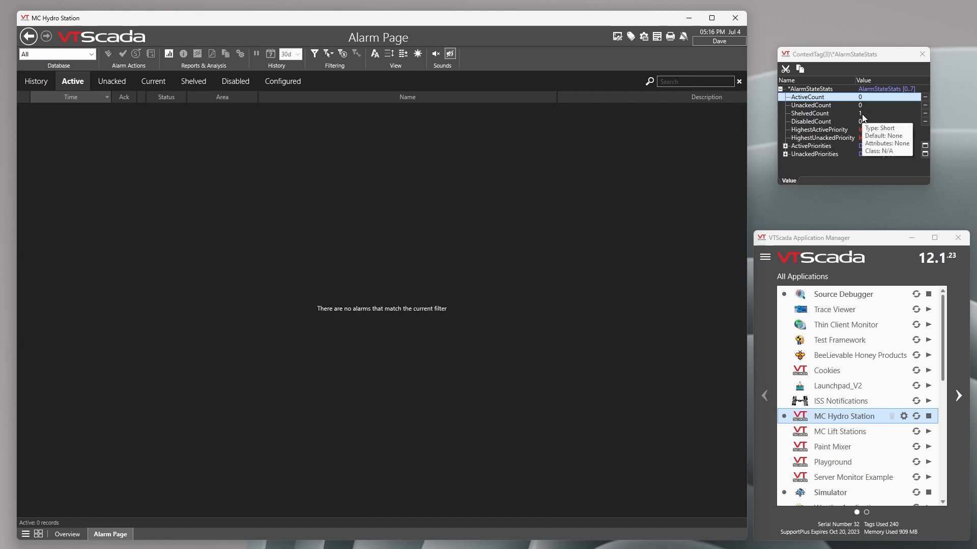
{"action": "left_click", "coordinate": [199, 83]}
{"action": "right_click", "coordinate": [165, 108]}
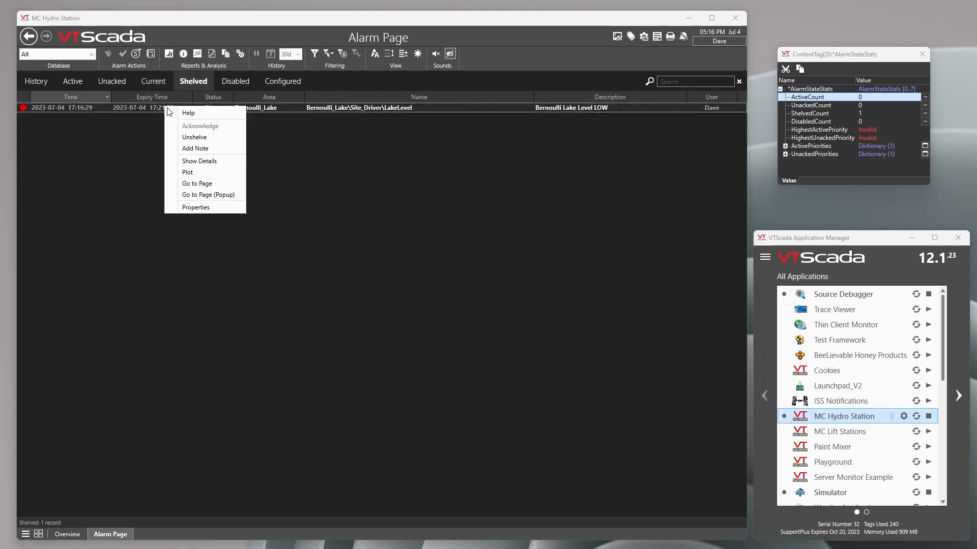
{"action": "left_click", "coordinate": [193, 137]}
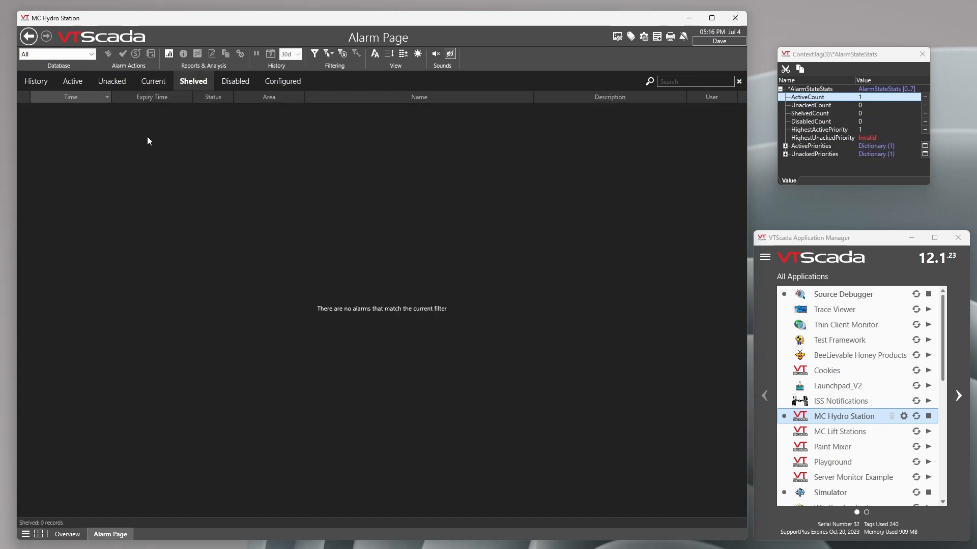
{"action": "left_click", "coordinate": [75, 80]}
{"action": "left_click", "coordinate": [36, 81]}
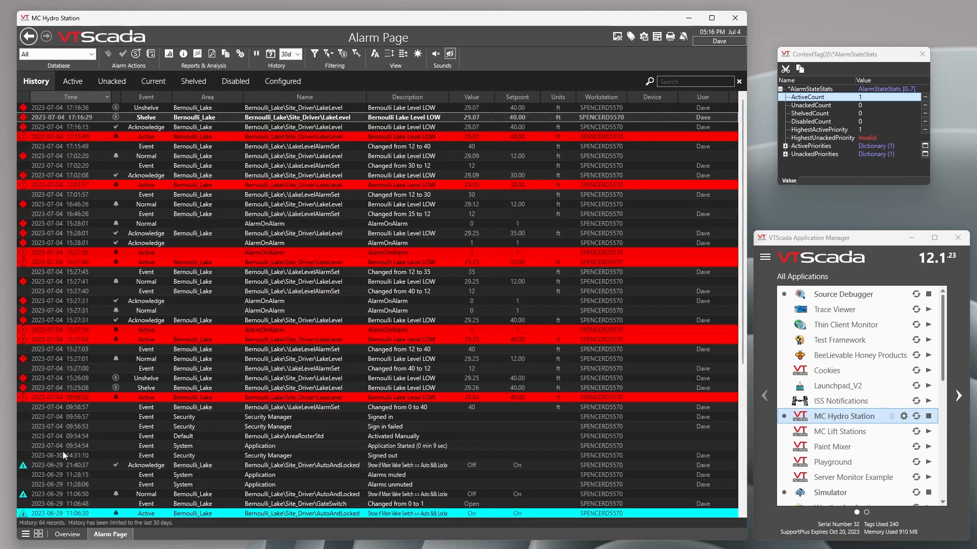
Set the lake's low level alarm setpoint to 12 ft on the Overview page and close the update dialog
{"action": "left_click", "coordinate": [67, 534]}
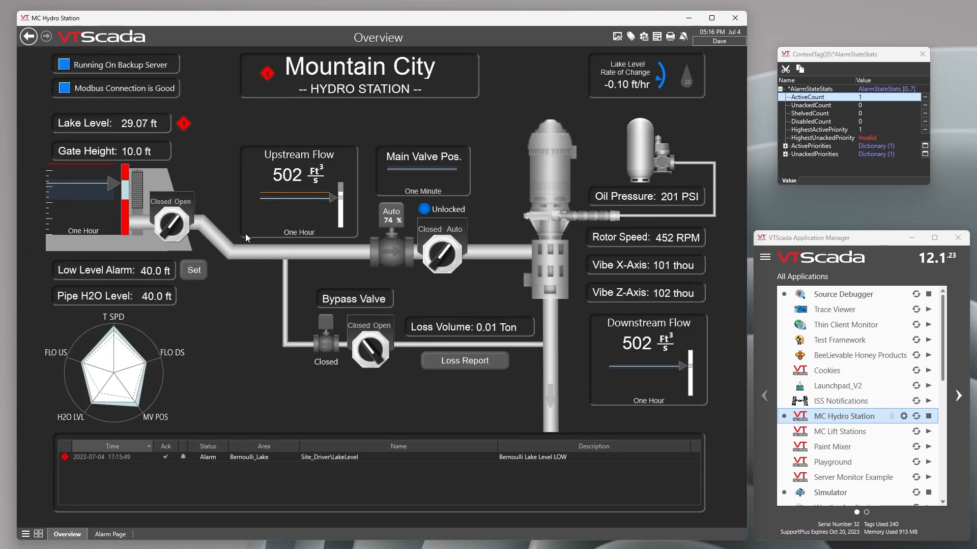
{"action": "left_click", "coordinate": [194, 271]}
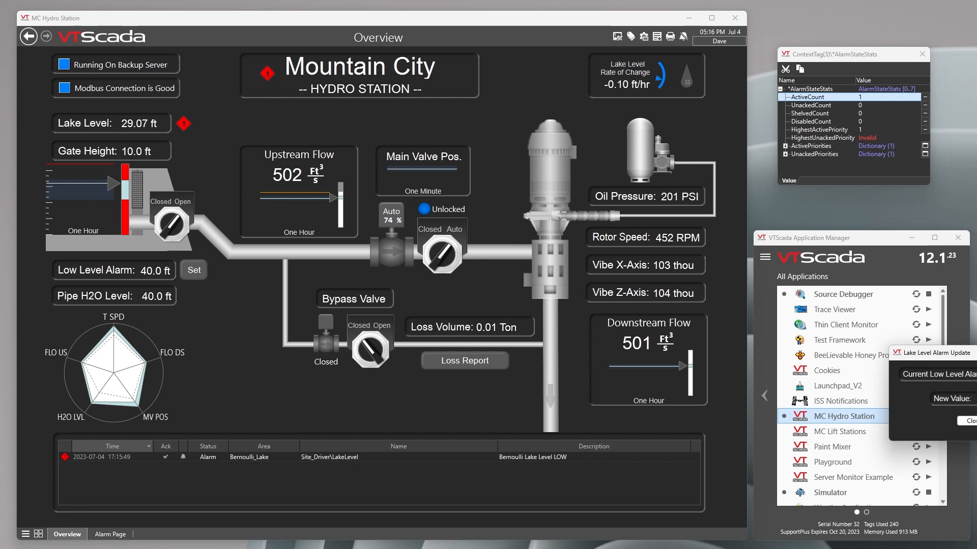
{"action": "left_click_drag", "start_coordinate": [973, 357], "coordinate": [589, 323]}
{"action": "left_click", "coordinate": [590, 380]}
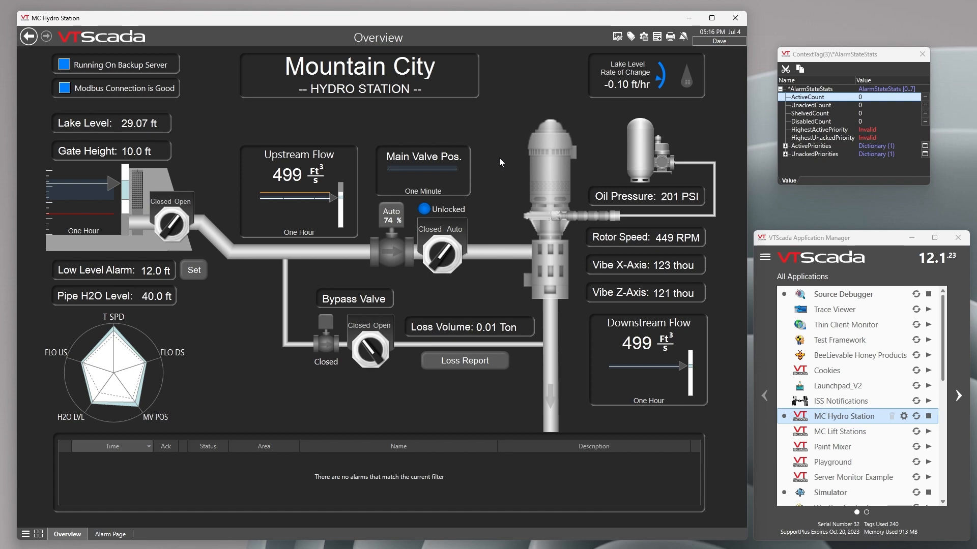
Start a new Alarm tag at the root level of the application's tags
{"action": "left_click", "coordinate": [631, 36]}
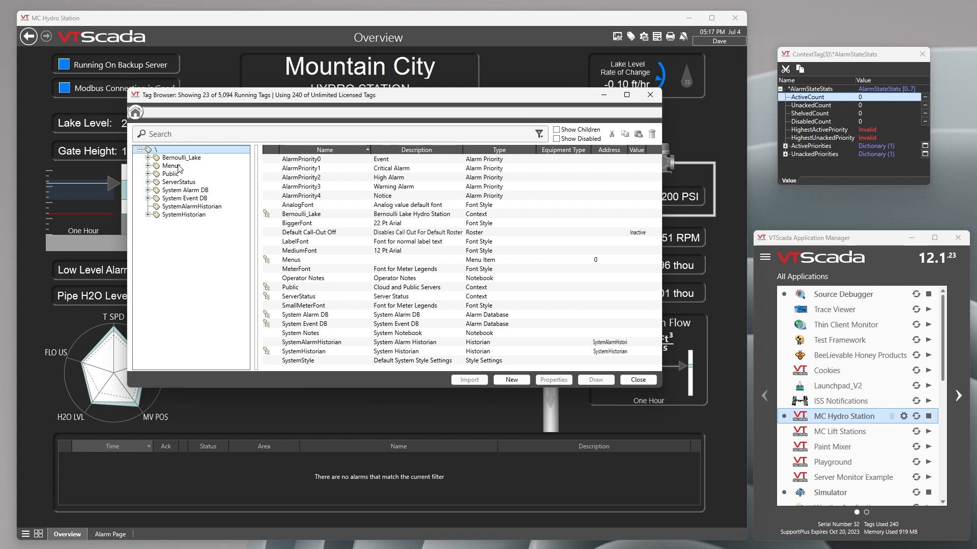
{"action": "left_click", "coordinate": [513, 385]}
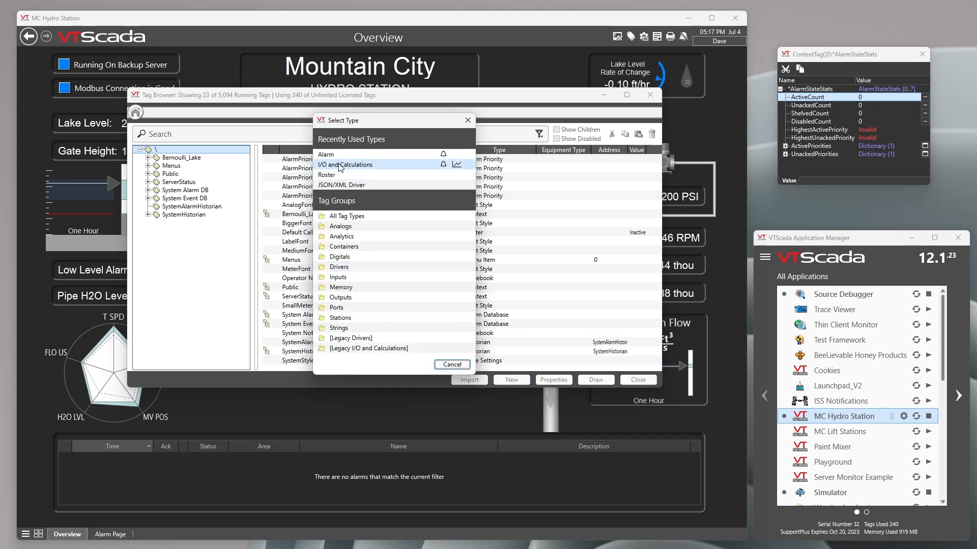
{"action": "left_click", "coordinate": [327, 159]}
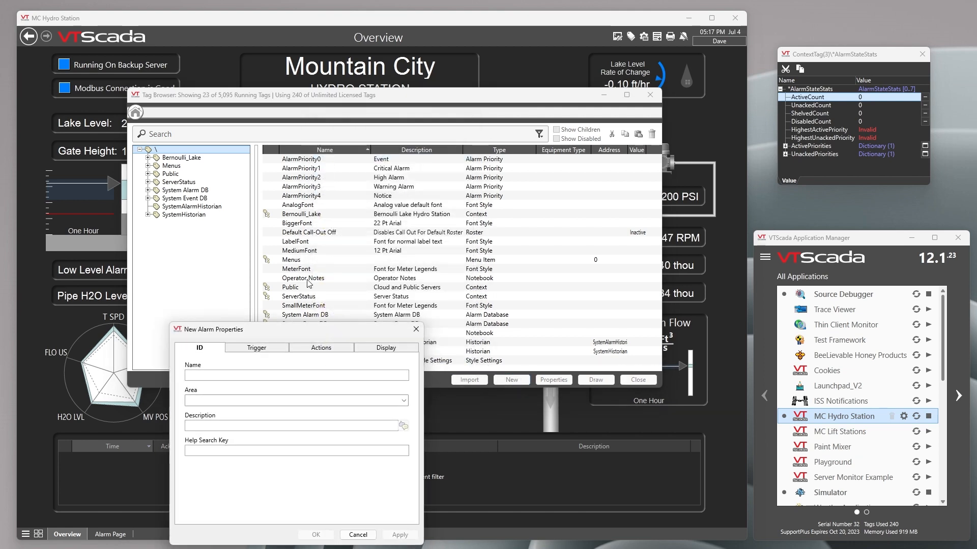
{"action": "left_click_drag", "start_coordinate": [309, 325], "coordinate": [412, 230]}
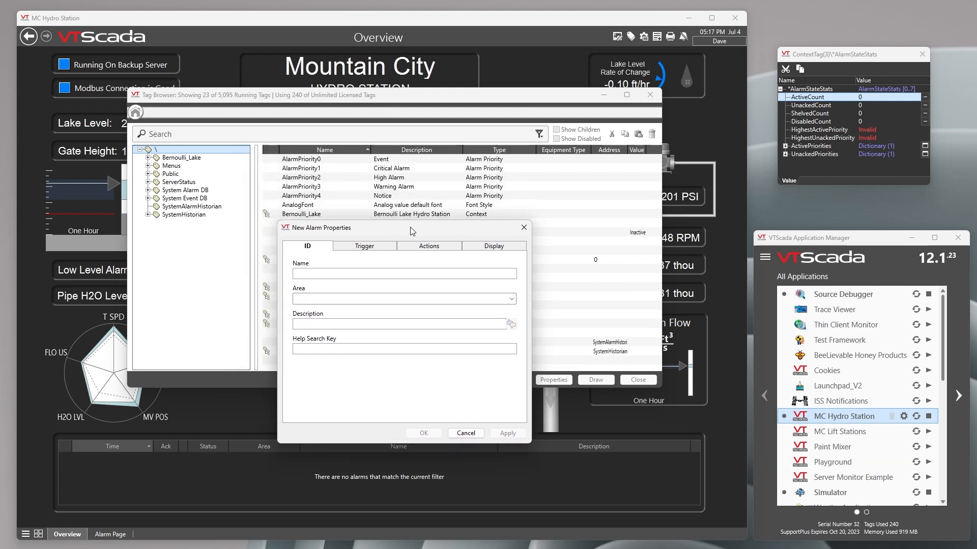
Name the new alarm BLAlarmAckDelay and give it the description "True If Delay Triaging Alarms"
{"action": "type", "text": "BL"}
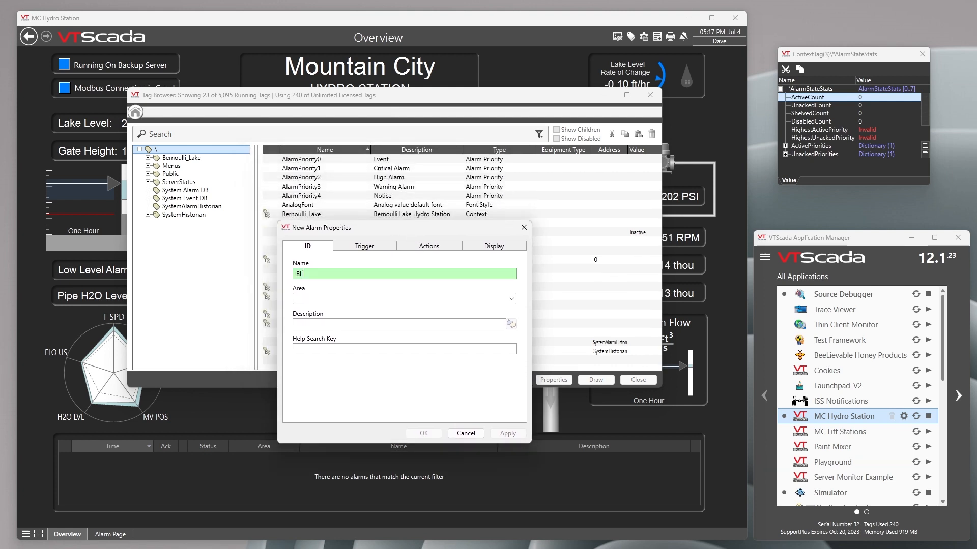
{"action": "type", "text": "AIarm"}
{"action": "type", "text": "Del"}
{"action": "key", "text": "BackSpace"}
{"action": "key", "text": "BackSpace"}
{"action": "type", "text": "AckDelay"}
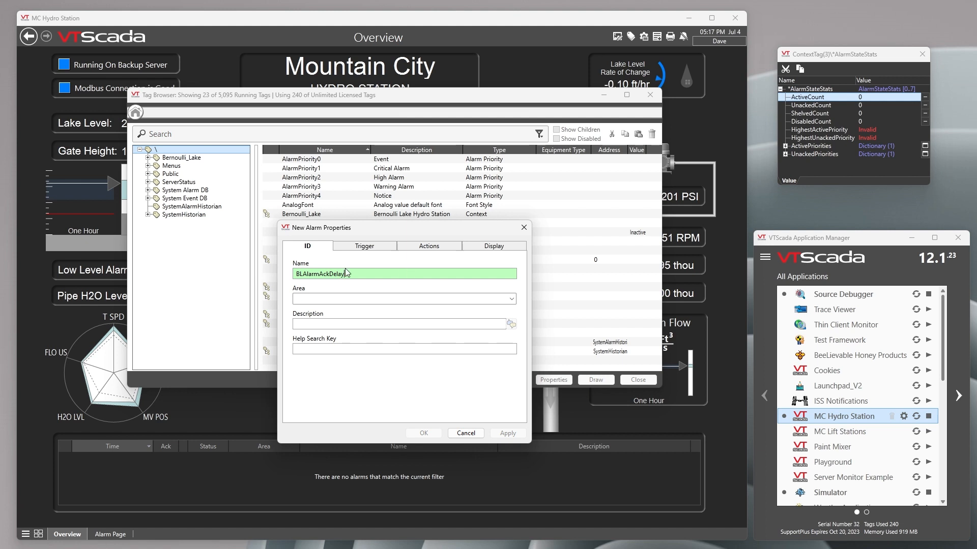
{"action": "left_click", "coordinate": [329, 325]}
{"action": "type", "text": "D"}
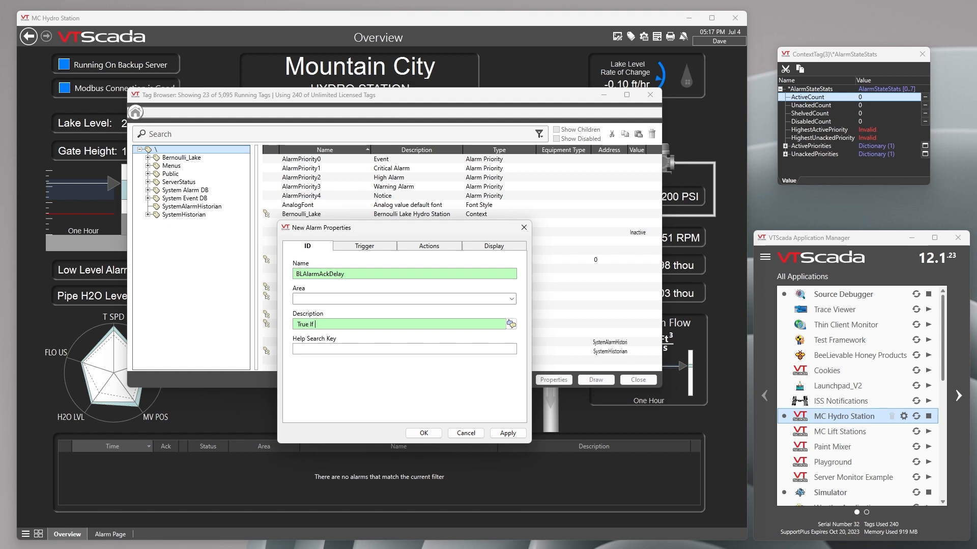
{"action": "type", "text": "rue If Delay Triaging Alarms"}
Set the alarm's trigger function to Greater Than or Equal To >=
{"action": "left_click", "coordinate": [364, 245]}
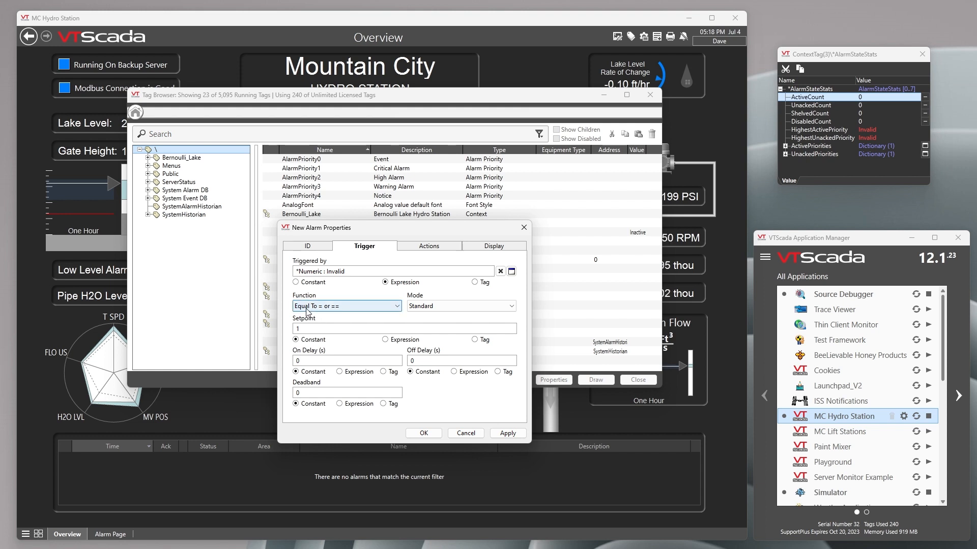
{"action": "left_click", "coordinate": [337, 307]}
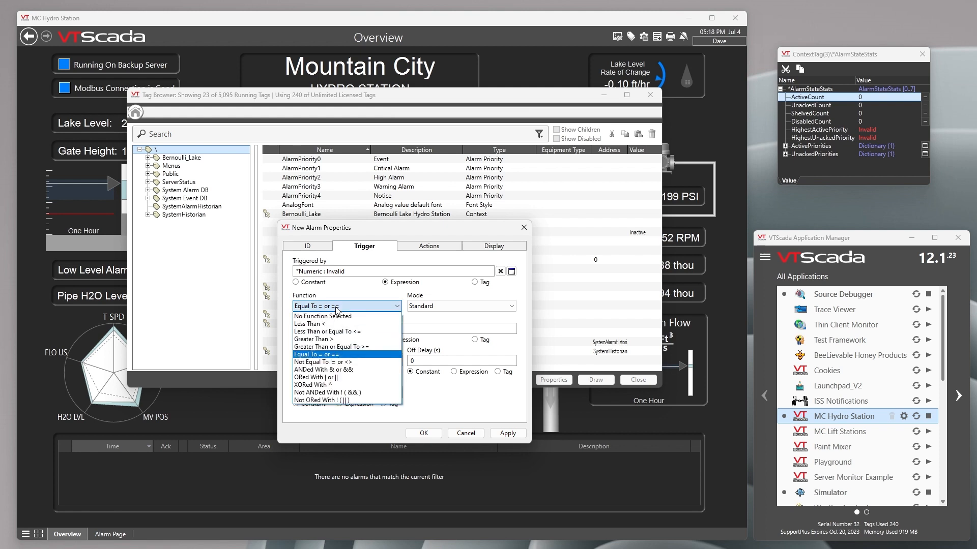
{"action": "left_click", "coordinate": [337, 348]}
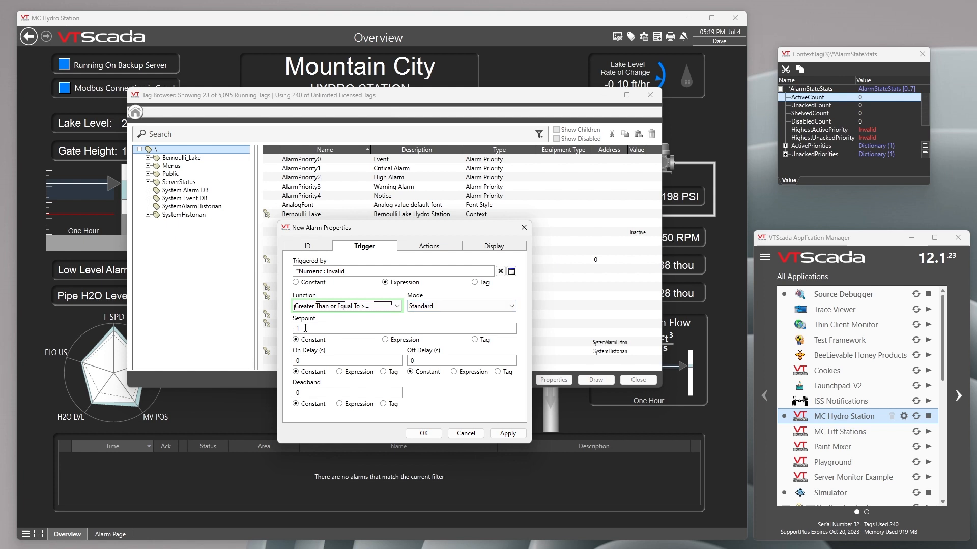
Set the alarm's on delay to a constant 10 seconds and view its action settings
{"action": "double_click", "coordinate": [314, 360]}
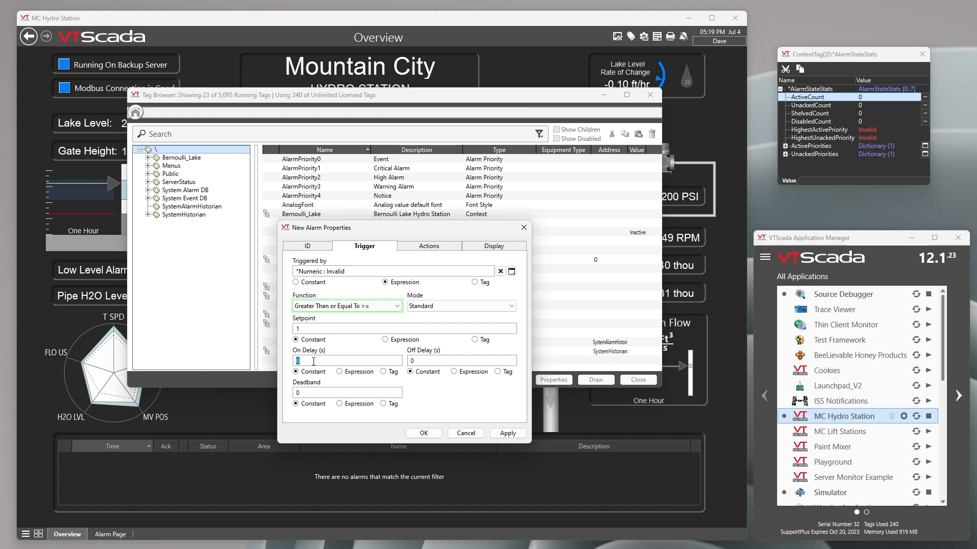
{"action": "type", "text": "300"}
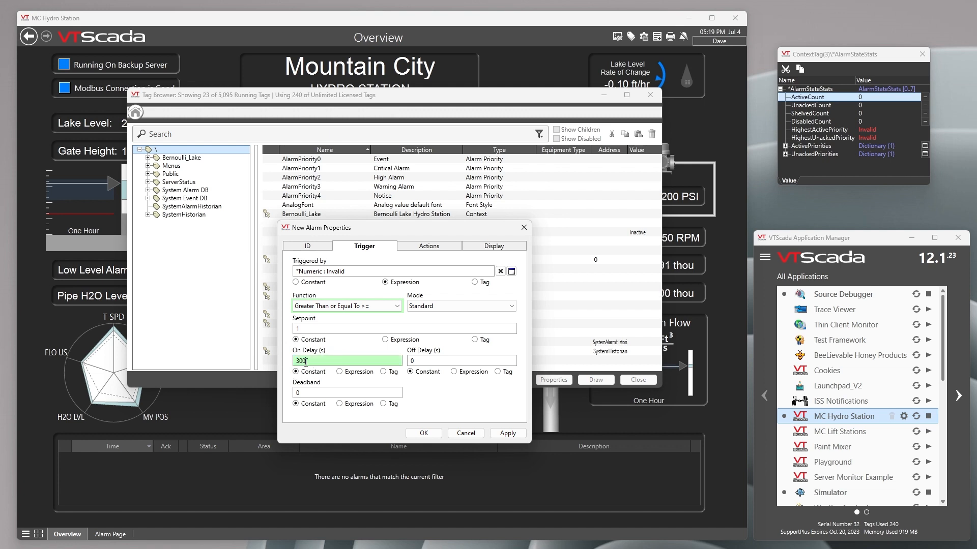
{"action": "key", "text": "BackSpace"}
{"action": "key", "text": "BackSpace"}
{"action": "key", "text": "BackSpace"}
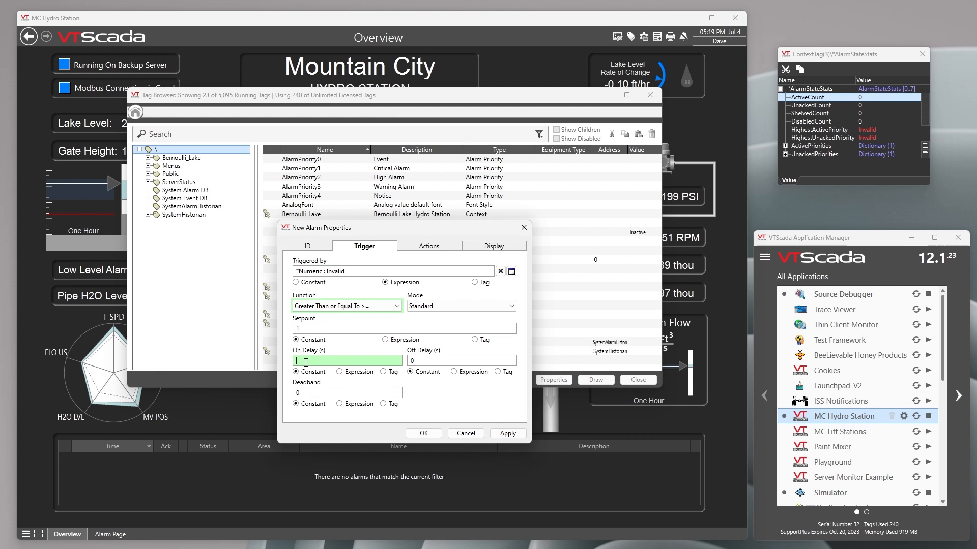
{"action": "type", "text": "10"}
{"action": "left_click", "coordinate": [421, 247]}
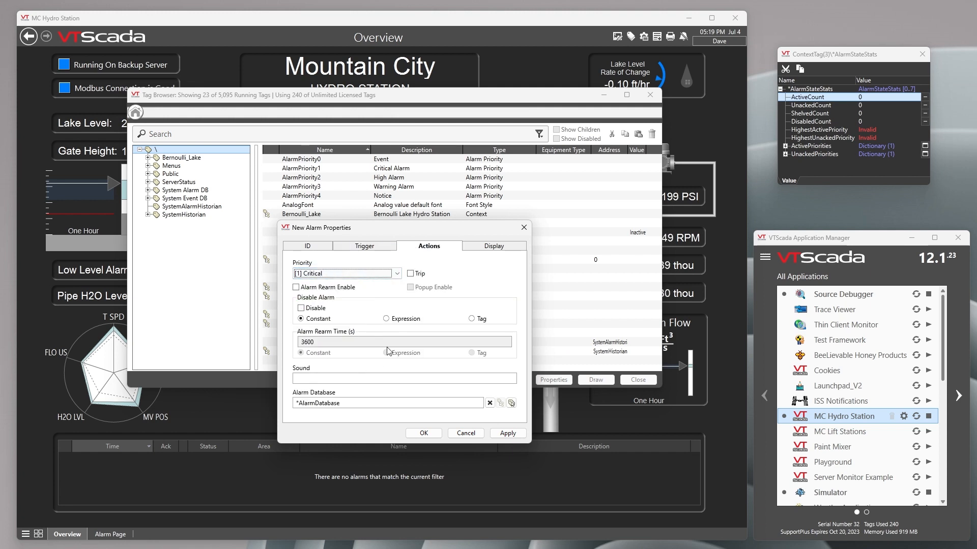
Open the alarm's Triggered by expression for editing, enlarge the editor and clear the default *Numeric expression
{"action": "left_click", "coordinate": [372, 246]}
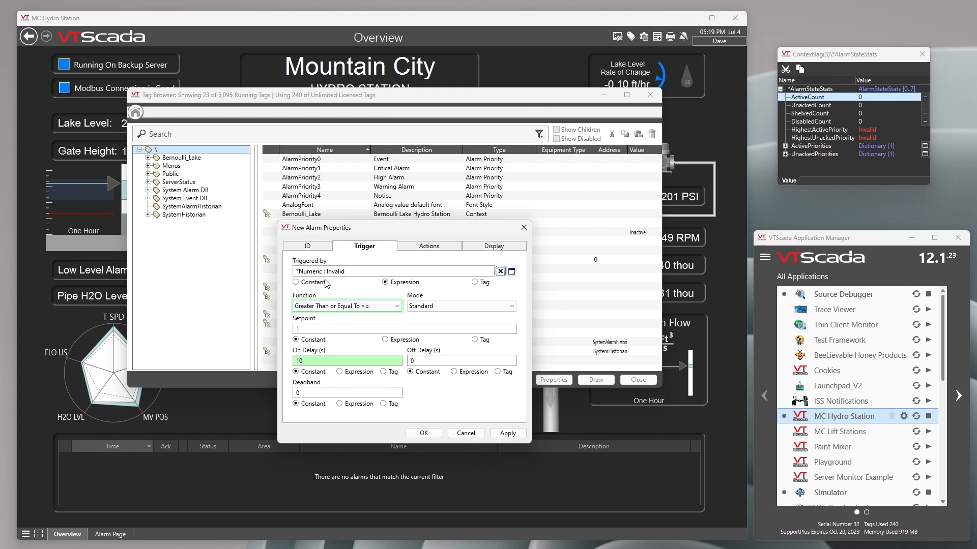
{"action": "left_click", "coordinate": [511, 272]}
{"action": "left_click_drag", "start_coordinate": [725, 331], "coordinate": [261, 187]}
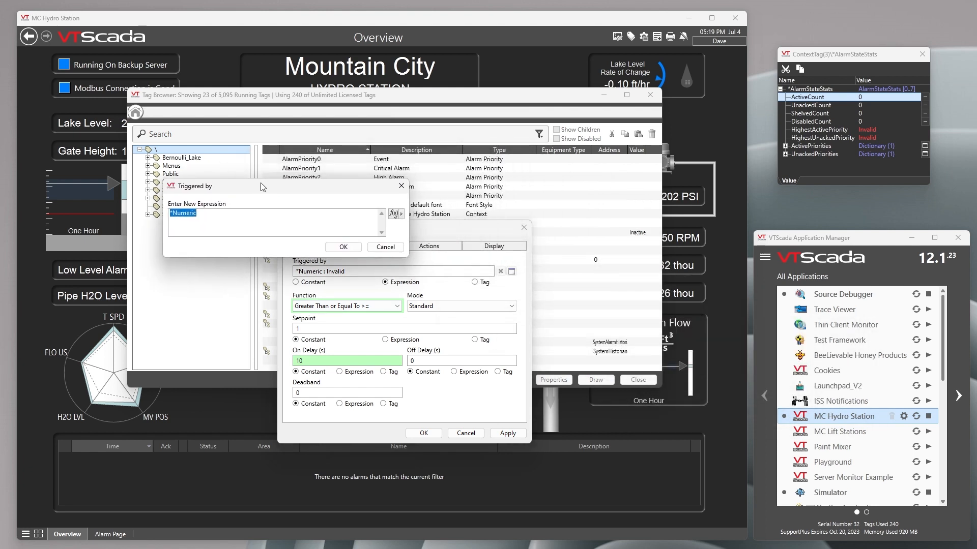
{"action": "left_click_drag", "start_coordinate": [408, 229], "coordinate": [471, 229]}
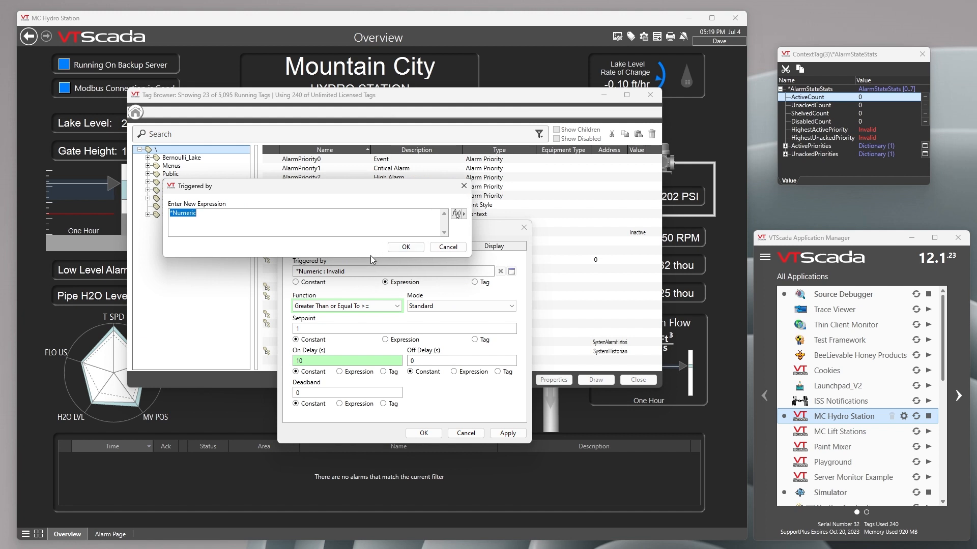
{"action": "left_click_drag", "start_coordinate": [372, 258], "coordinate": [382, 282]}
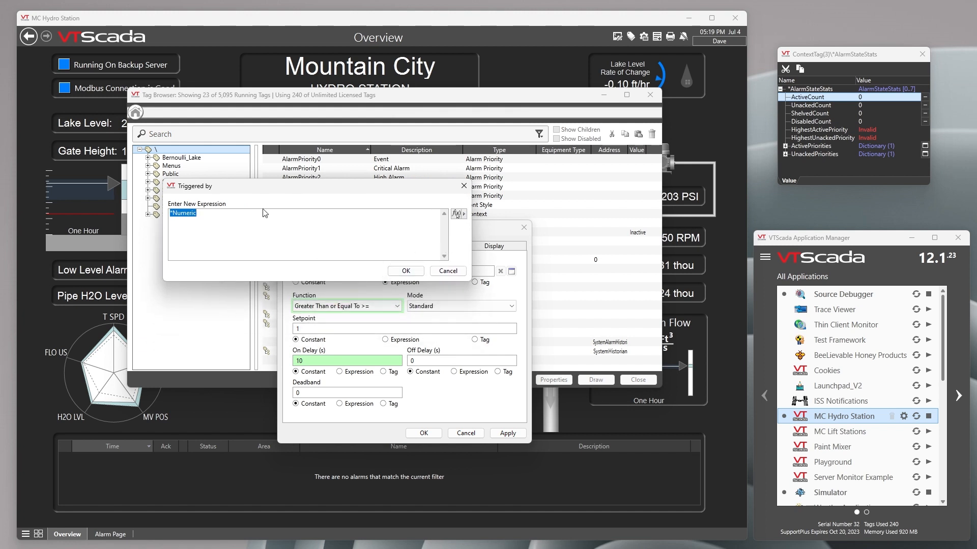
{"action": "key", "text": "Delete"}
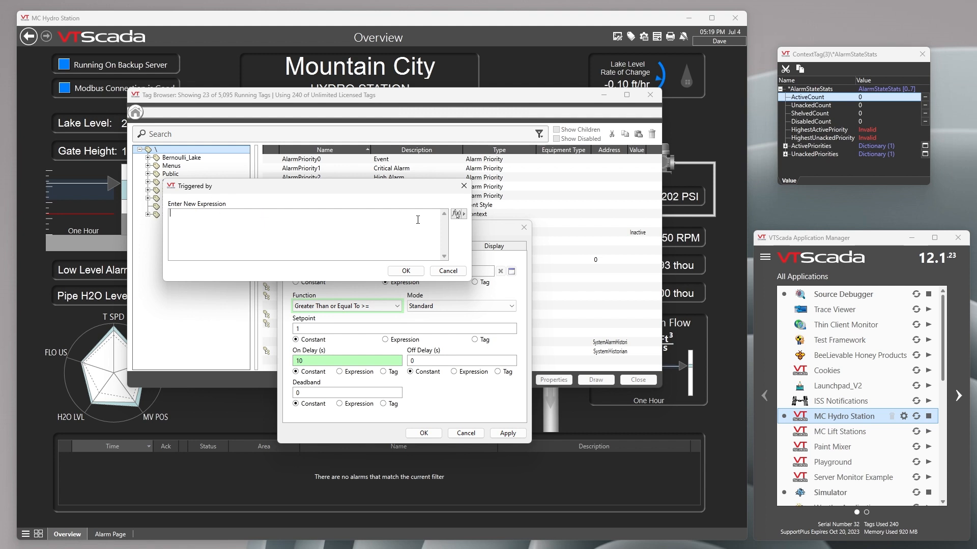
Search the function list for "scope" and insert the Scope function into the trigger expression
{"action": "left_click", "coordinate": [464, 215]}
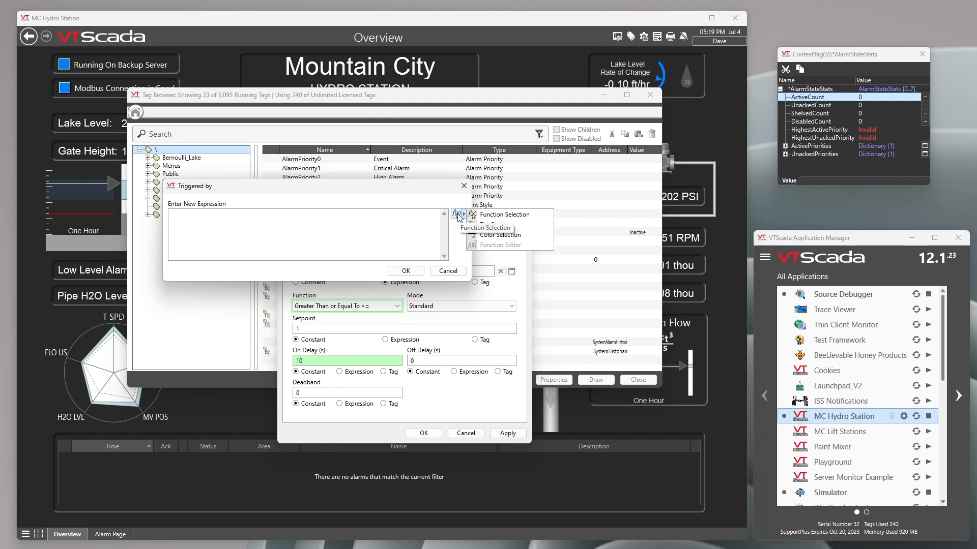
{"action": "left_click", "coordinate": [487, 215]}
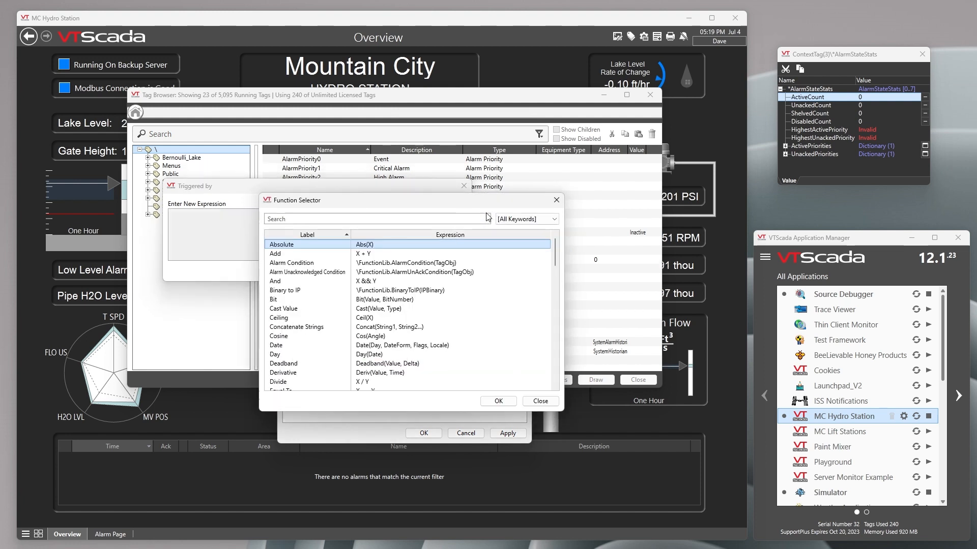
{"action": "left_click_drag", "start_coordinate": [414, 201], "coordinate": [411, 239]}
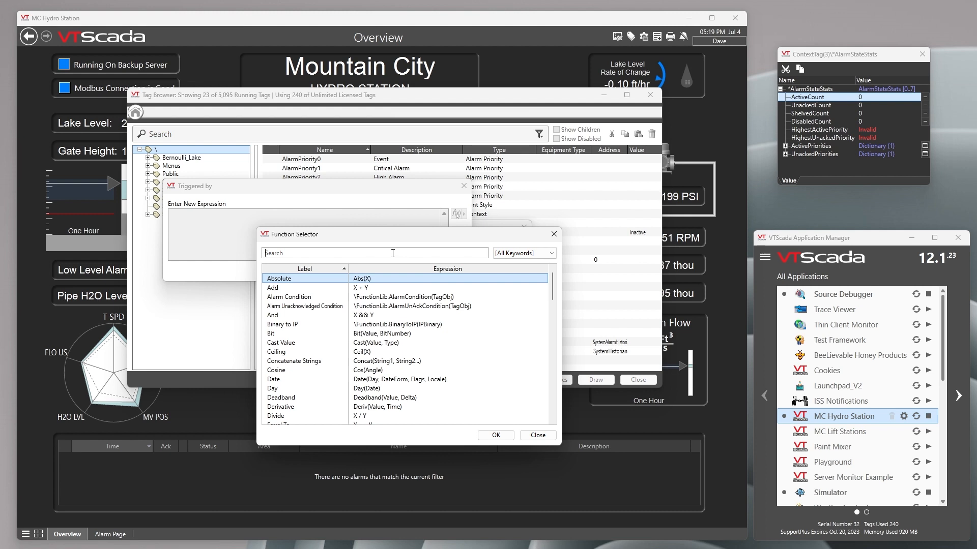
{"action": "type", "text": "scope"}
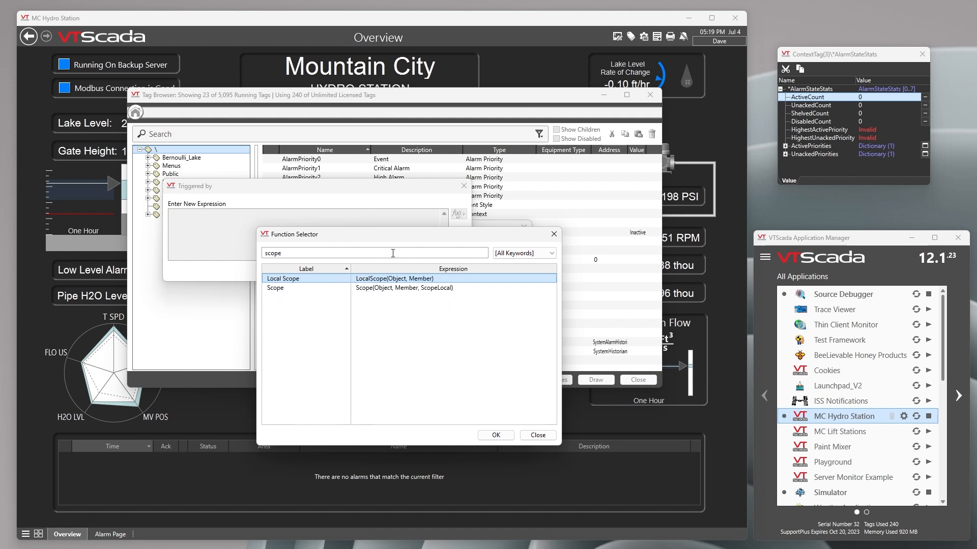
{"action": "left_click", "coordinate": [369, 288]}
{"action": "left_click", "coordinate": [496, 435]}
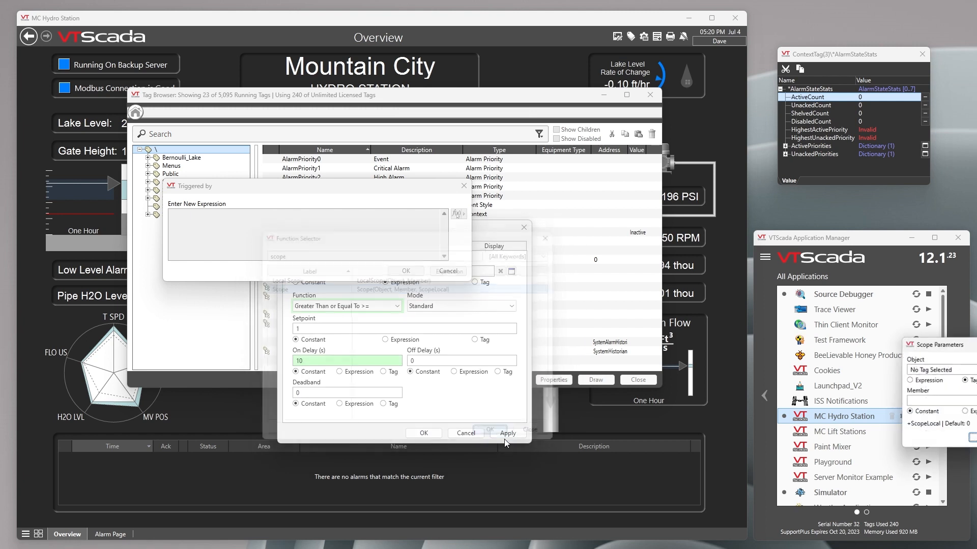
Choose the Bernoulli_Lake context tag as the Scope function's object
{"action": "left_click_drag", "start_coordinate": [975, 346], "coordinate": [408, 147]}
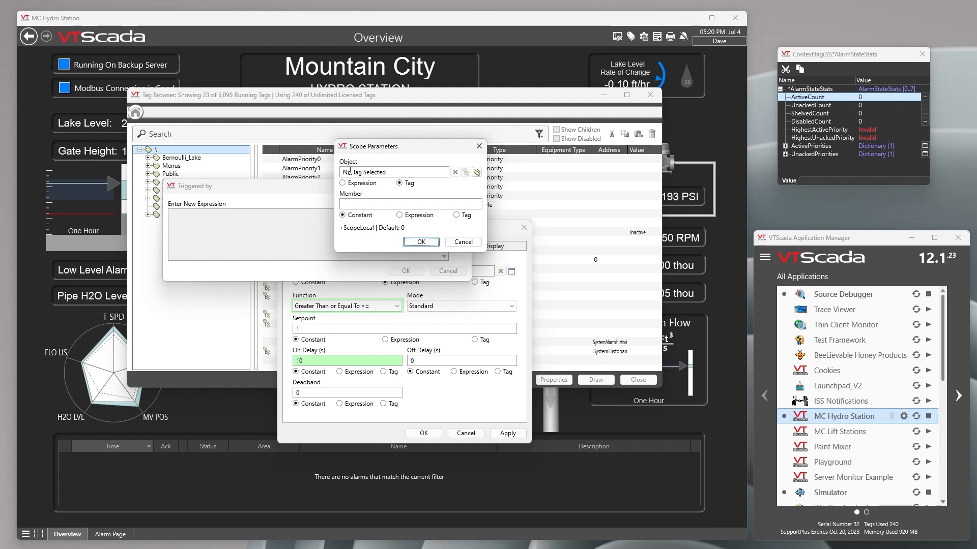
{"action": "left_click", "coordinate": [476, 172]}
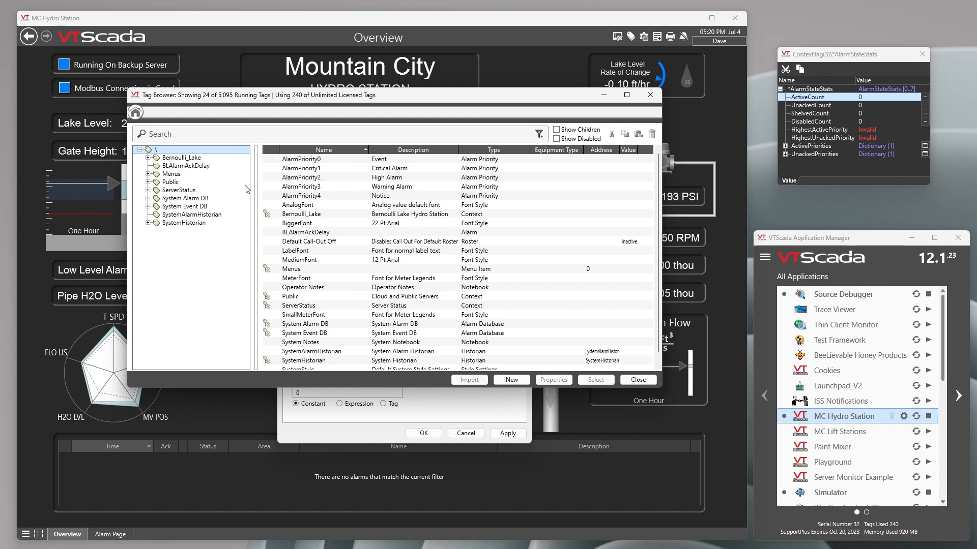
{"action": "left_click", "coordinate": [179, 158]}
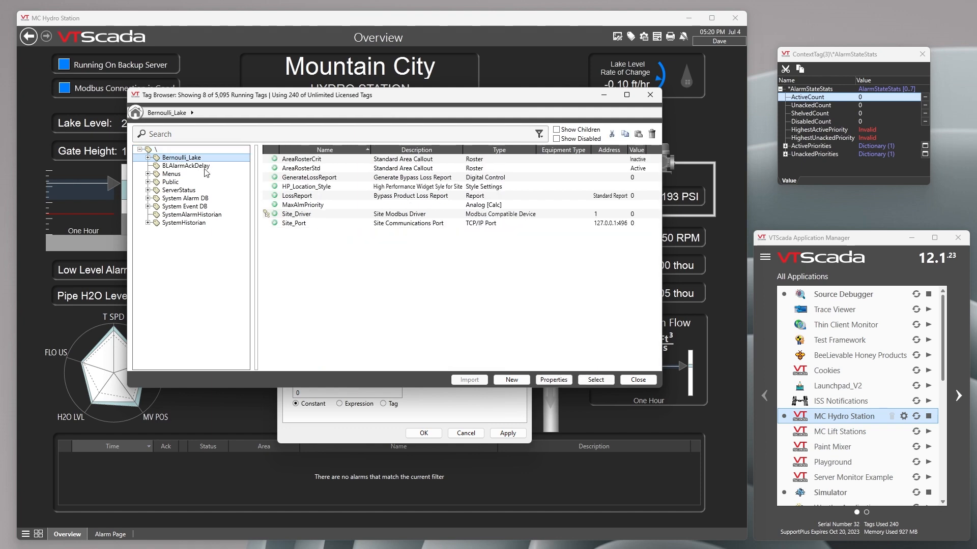
{"action": "left_click", "coordinate": [595, 381]}
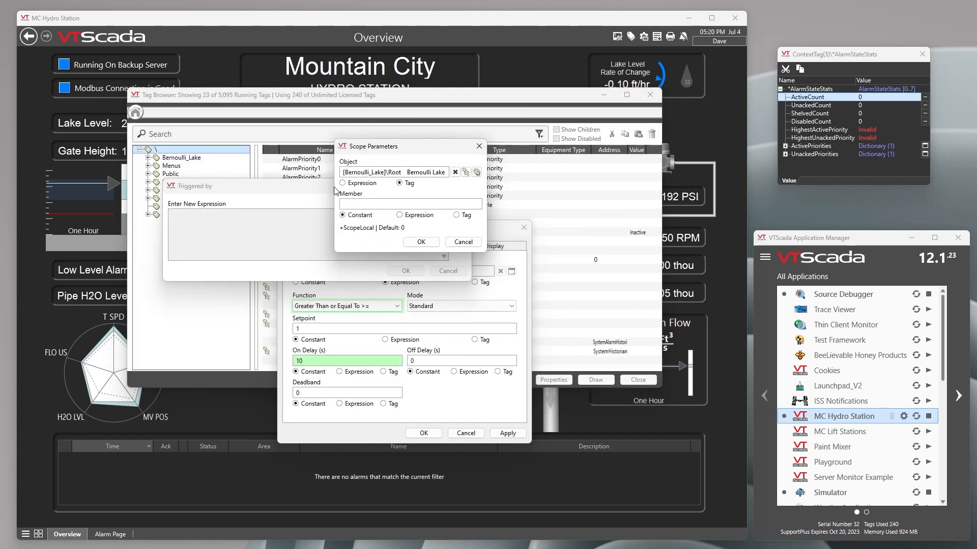
Set the Scope function's member to the constant *AlarmStateStats and accept the parameters
{"action": "left_click", "coordinate": [357, 204]}
{"action": "type", "text": "*AlarmStat"}
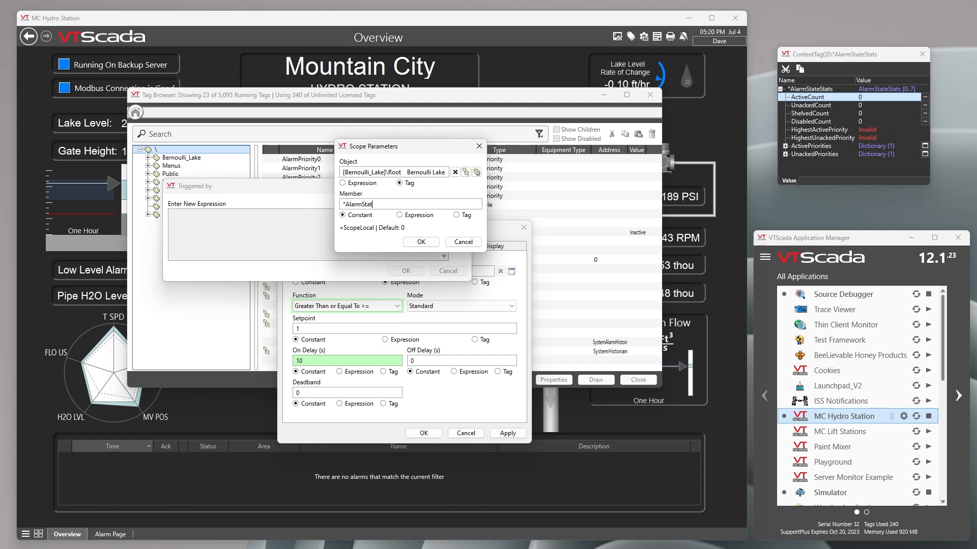
{"action": "type", "text": "eStats"}
{"action": "left_click", "coordinate": [421, 242]}
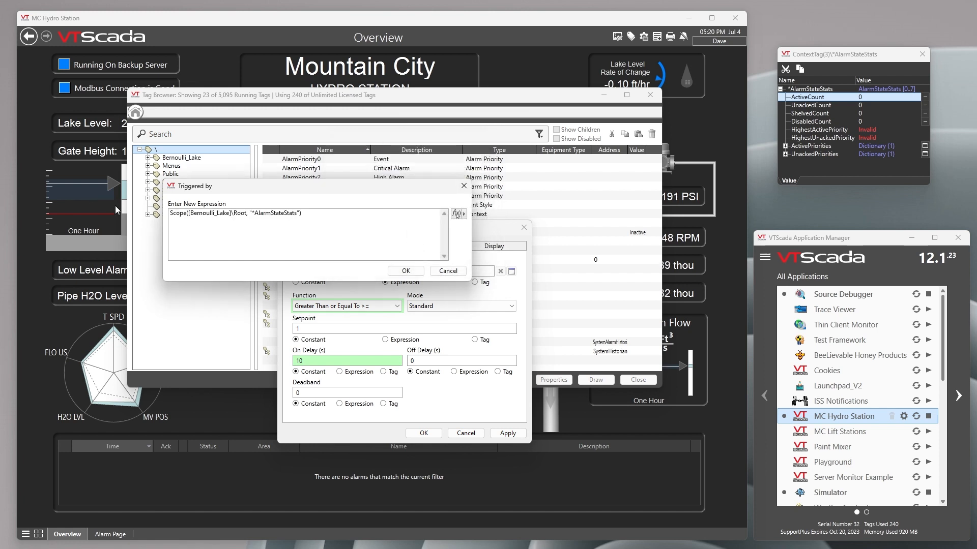
Append \UnackedCount to the end of the Scope expression and accept it as the alarm's trigger
{"action": "left_click", "coordinate": [310, 214]}
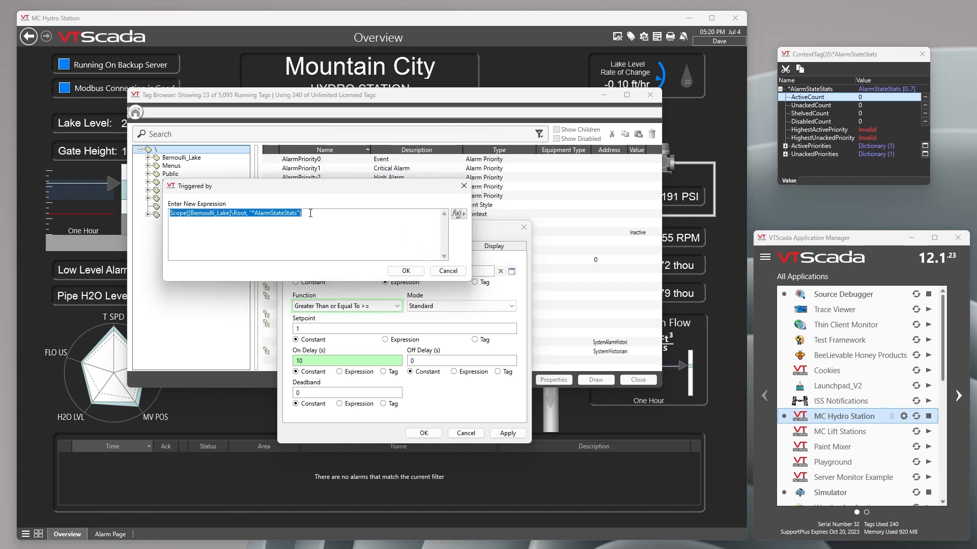
{"action": "left_click", "coordinate": [310, 216]}
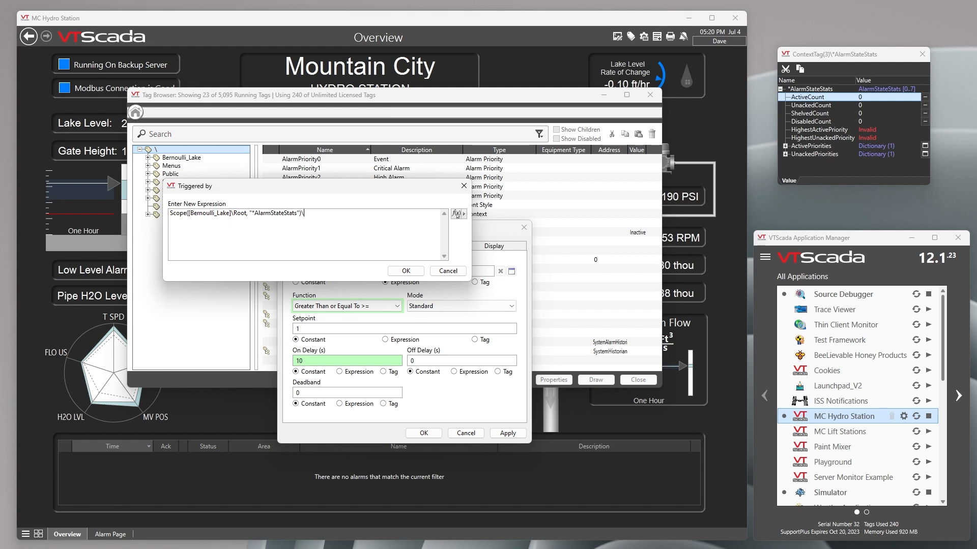
{"action": "key", "text": "BackSpace"}
{"action": "type", "text": "UnackedCount"}
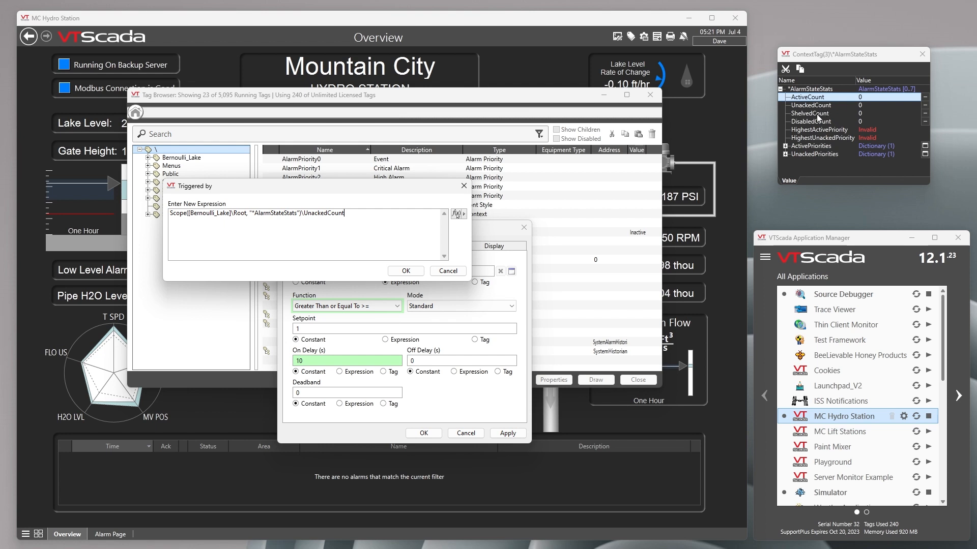
{"action": "left_click", "coordinate": [406, 271]}
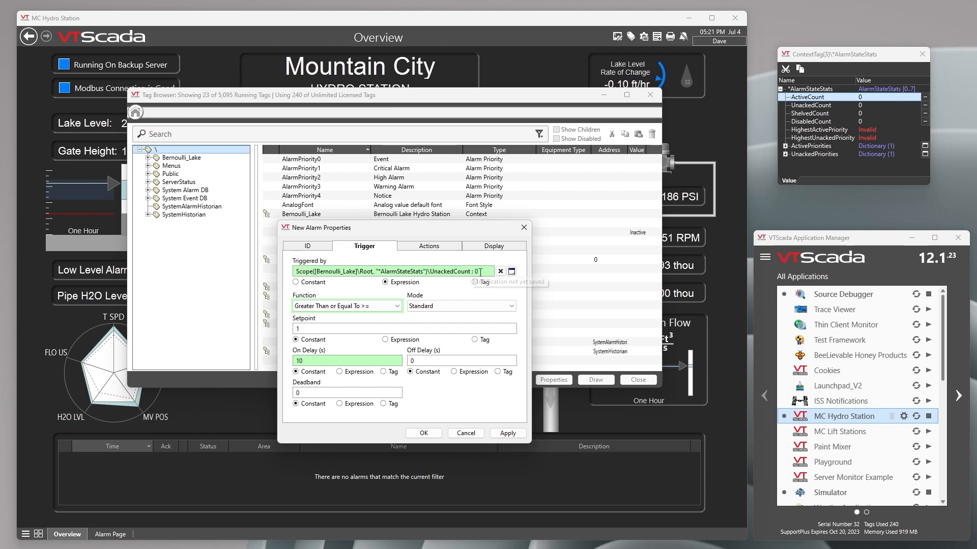
Clear the Tag Browser and alarm properties off the Overview controls and set the lake's Low Level Alarm setpoint to 40 ft
{"action": "left_click_drag", "start_coordinate": [473, 226], "coordinate": [676, 215]}
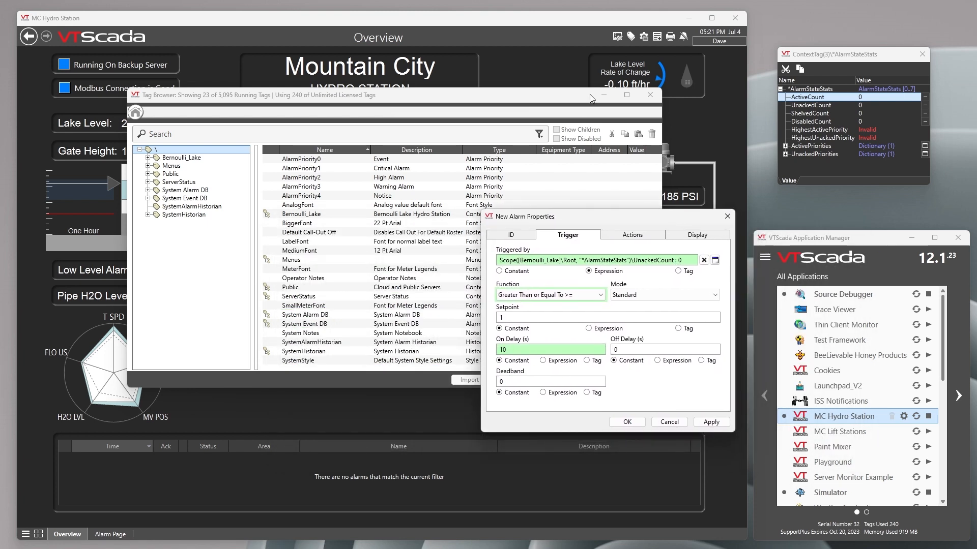
{"action": "left_click_drag", "start_coordinate": [578, 100], "coordinate": [631, 548]}
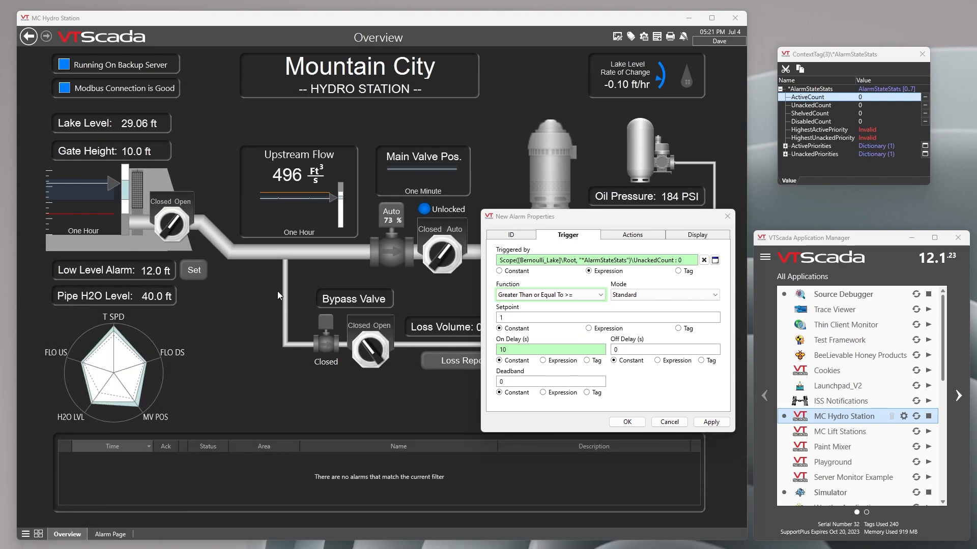
{"action": "left_click", "coordinate": [193, 270]}
{"action": "left_click_drag", "start_coordinate": [886, 356], "coordinate": [344, 295]}
{"action": "type", "text": "40"}
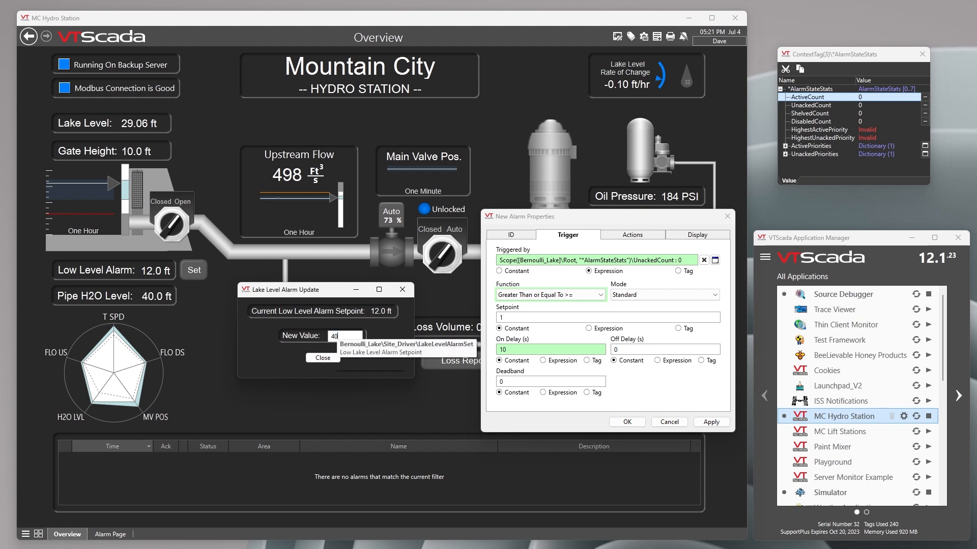
{"action": "left_click", "coordinate": [319, 359]}
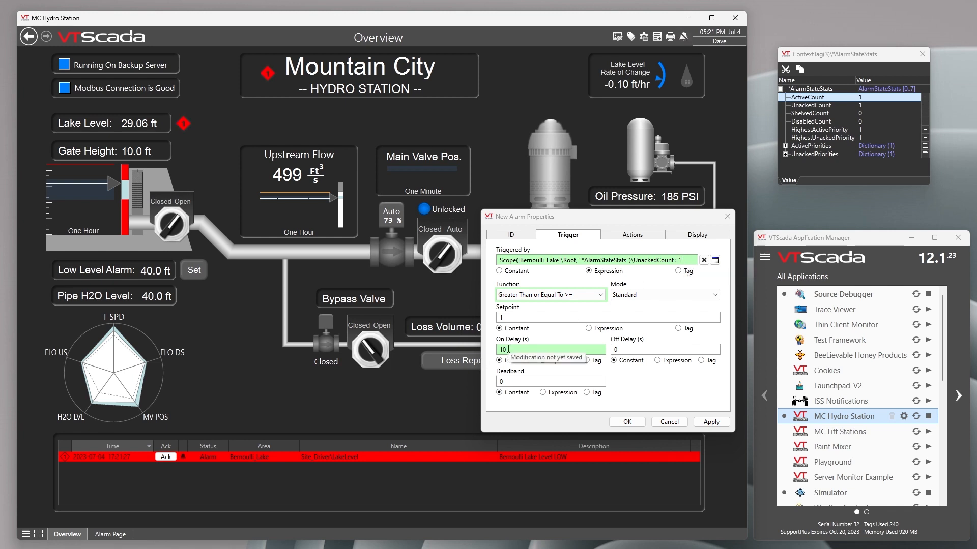
Show the active alarms on the Alarm Page, then apply and save the new alarm's properties
{"action": "left_click", "coordinate": [680, 38]}
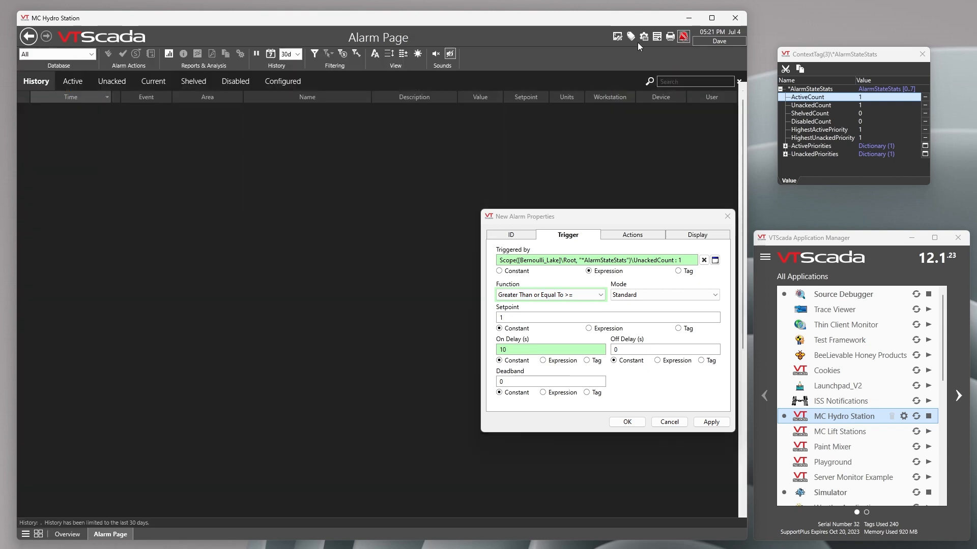
{"action": "left_click", "coordinate": [68, 81]}
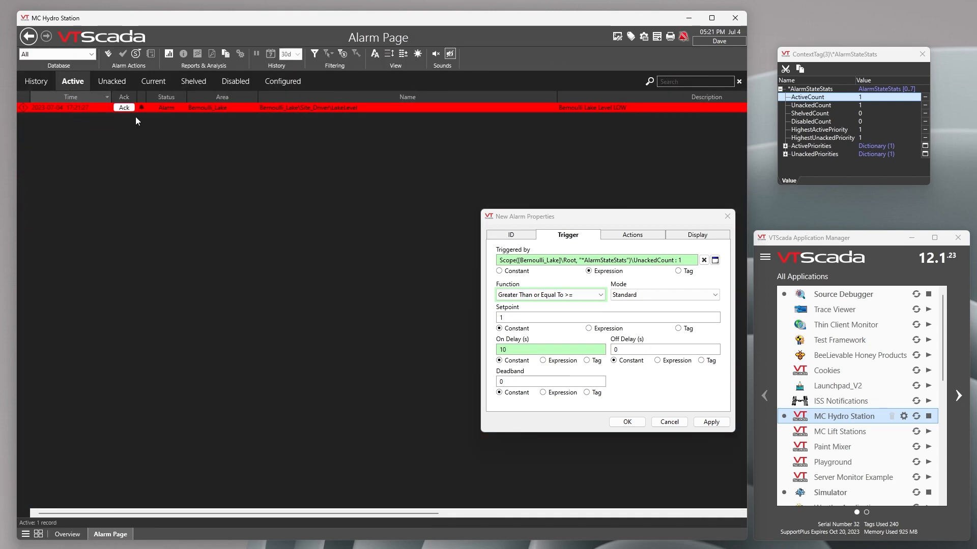
{"action": "left_click", "coordinate": [711, 422]}
{"action": "left_click", "coordinate": [626, 422]}
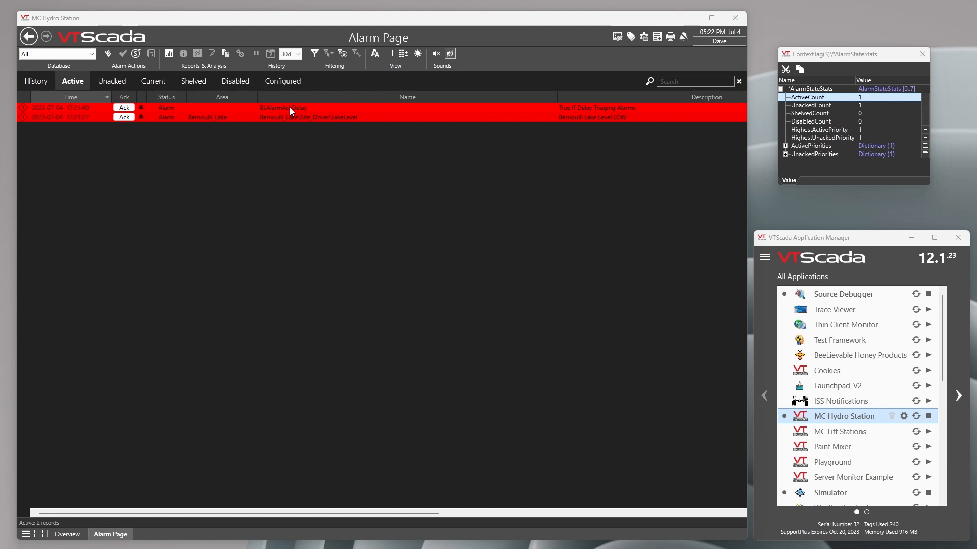
Acknowledge the Bernoulli Lake level alarm and the acknowledgement-delay alarm, and check the list of unacknowledged alarms
{"action": "left_click", "coordinate": [123, 117]}
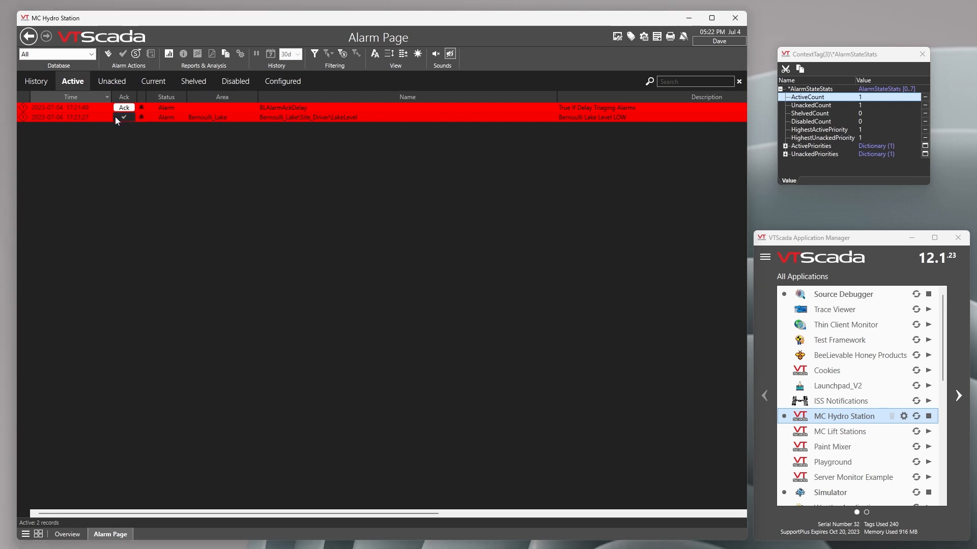
{"action": "left_click", "coordinate": [124, 108]}
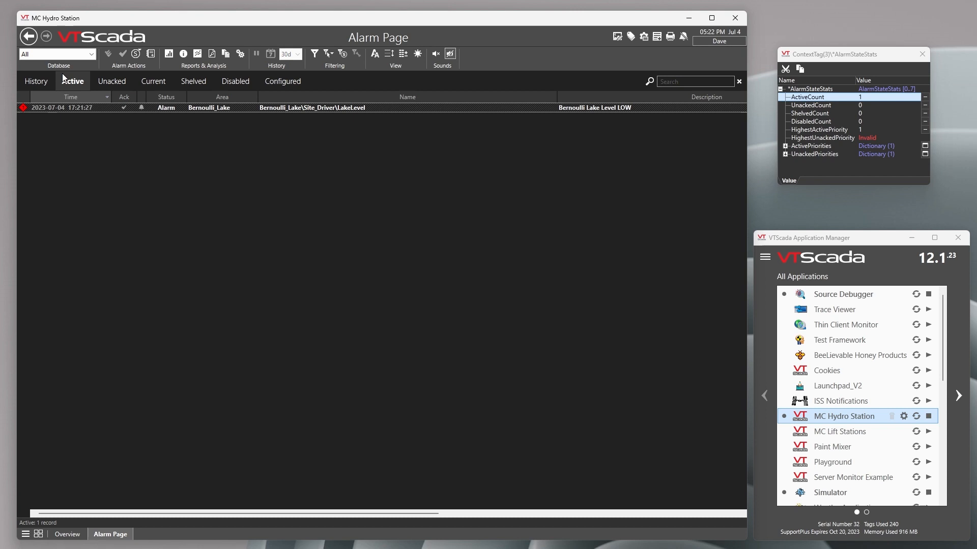
{"action": "left_click", "coordinate": [107, 80]}
{"action": "left_click", "coordinate": [124, 107]}
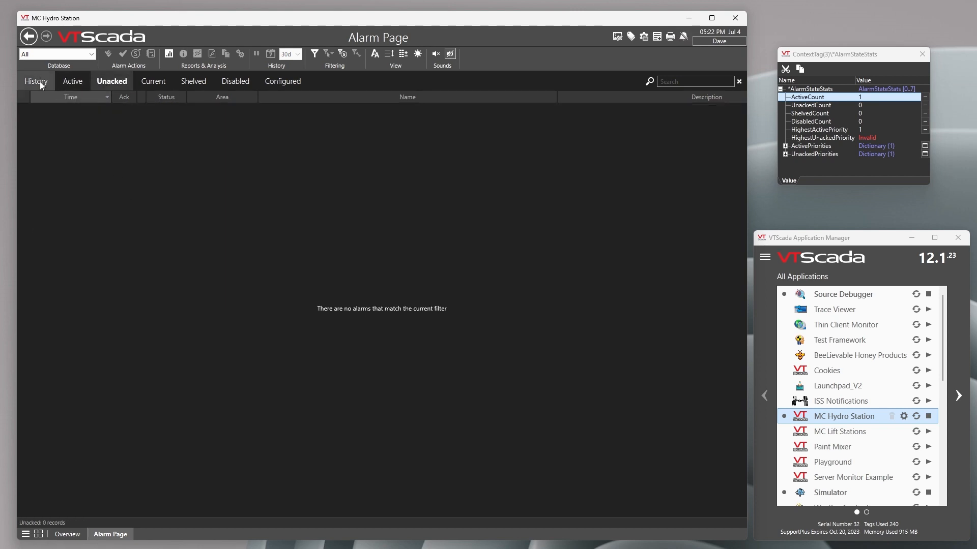
Return to the Overview page and set the lake's Low Level Alarm setpoint to 12 ft
{"action": "left_click", "coordinate": [67, 534]}
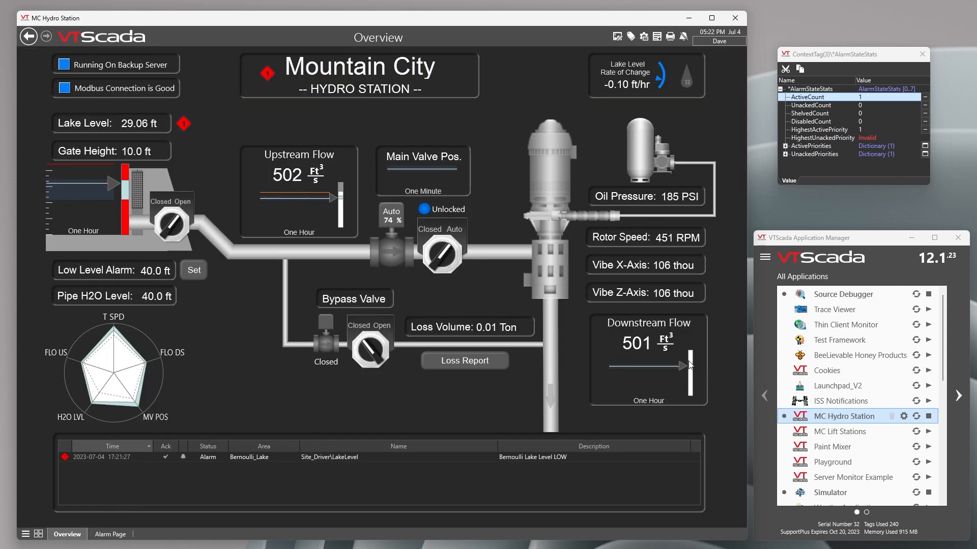
{"action": "left_click", "coordinate": [193, 270]}
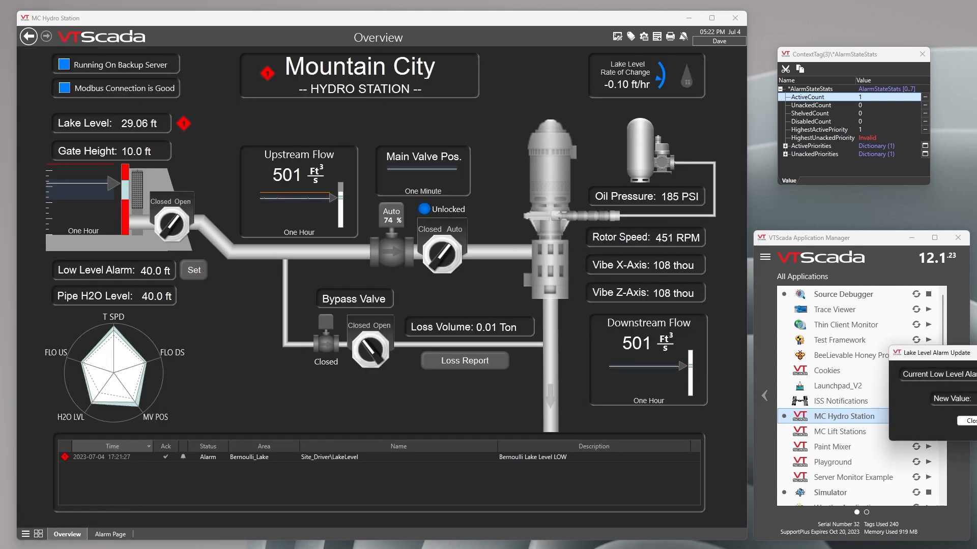
{"action": "left_click_drag", "start_coordinate": [845, 290], "coordinate": [406, 263]}
{"action": "type", "text": "12"}
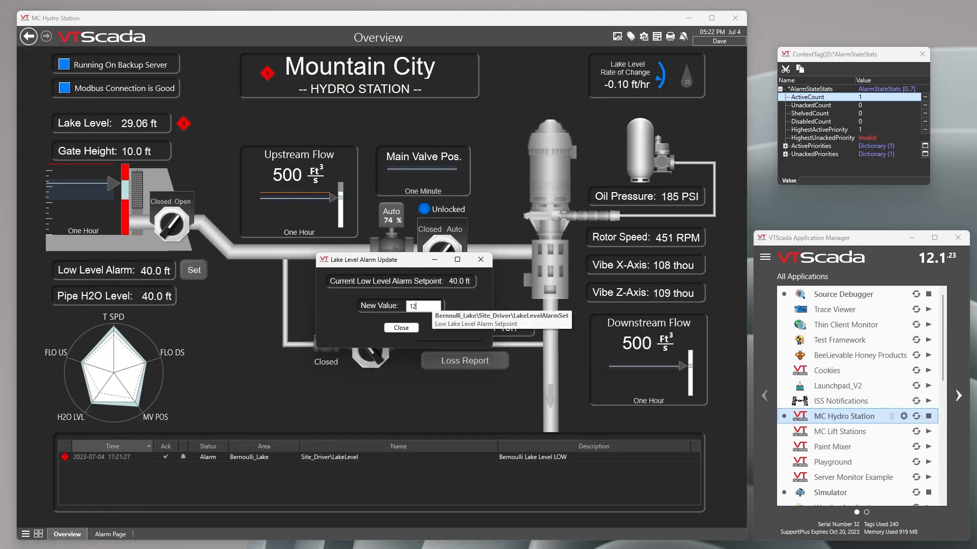
{"action": "left_click", "coordinate": [401, 328]}
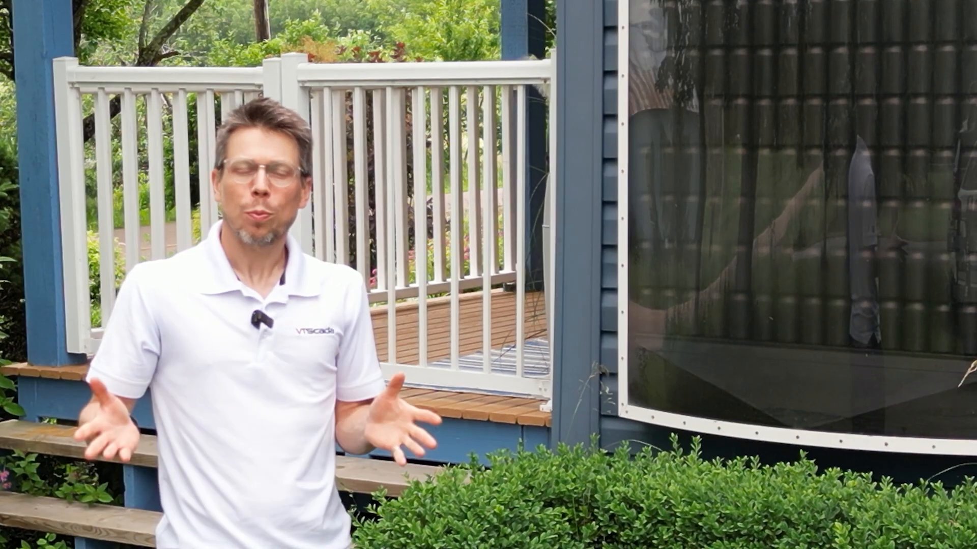